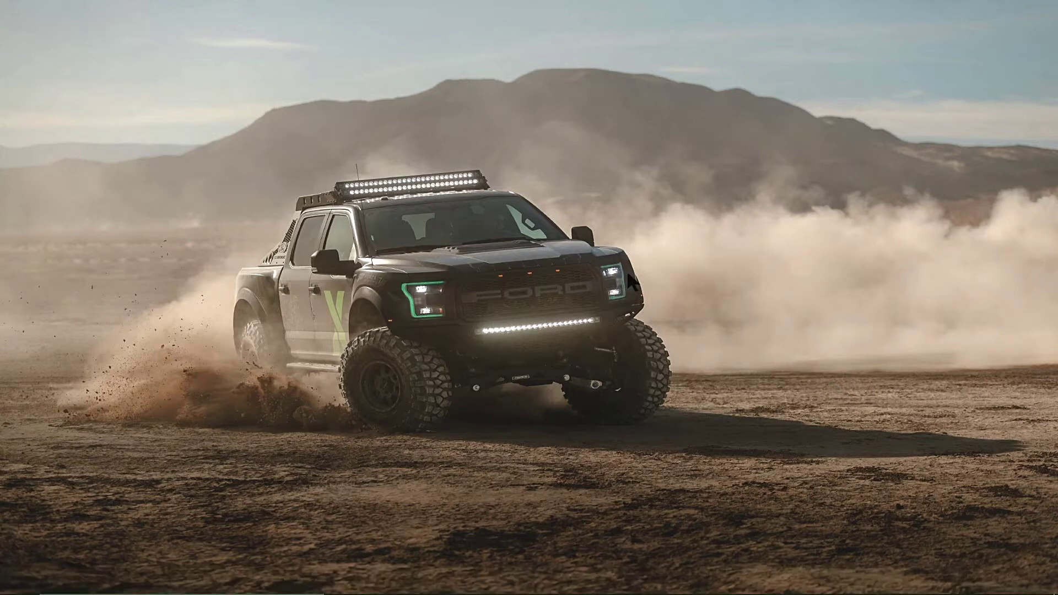
Open AMD Radeon Software, check the system and hardware details, and return to the global graphics settings.
right_click(620, 270)
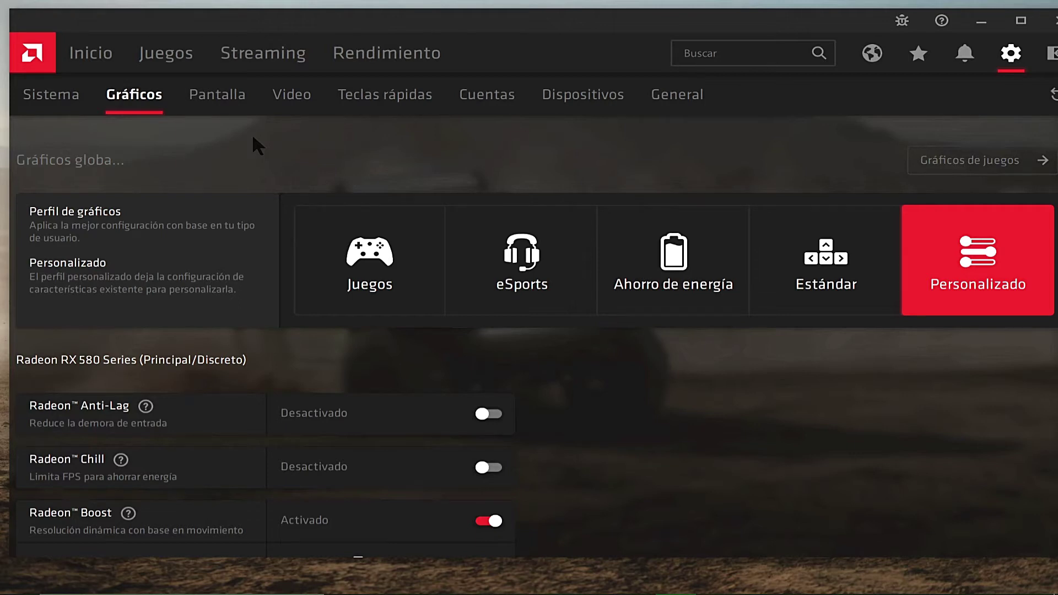
click(52, 94)
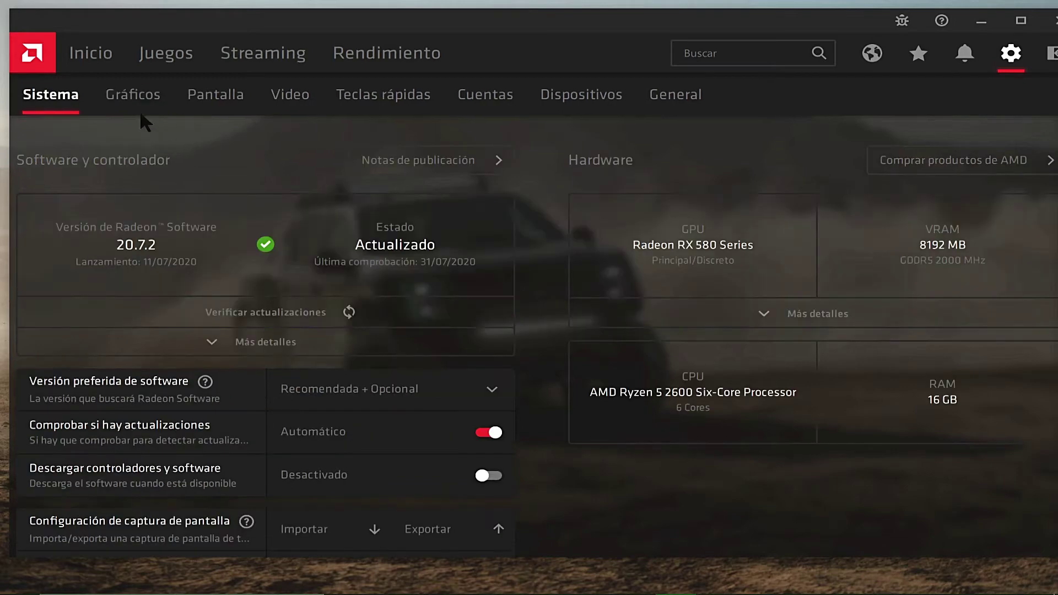
click(138, 104)
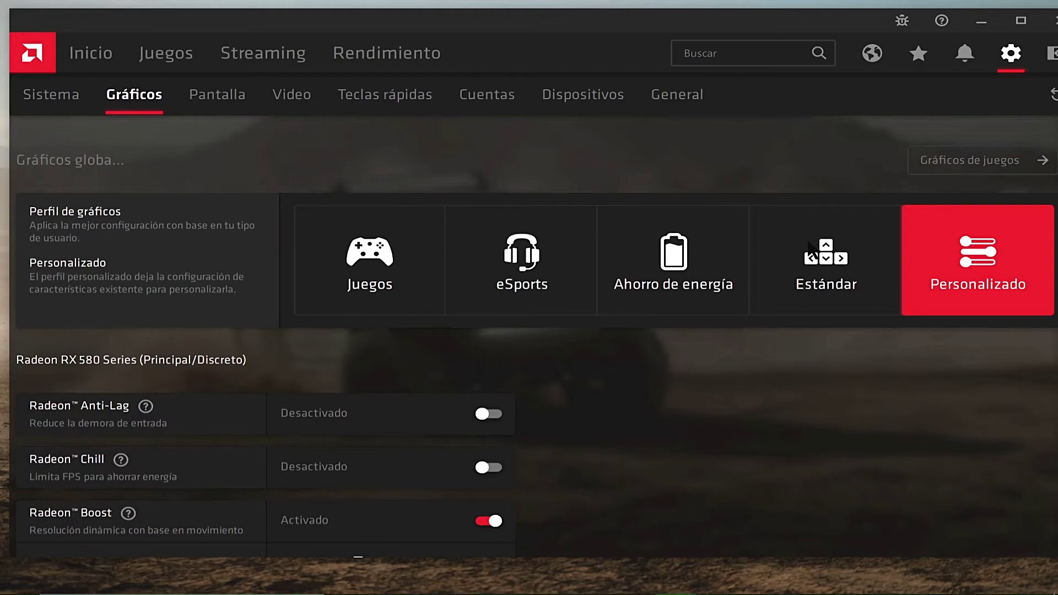
Base the global graphics settings on the Juegos profile, customized with Radeon Anti-Lag off and Radeon Boost on.
click(809, 243)
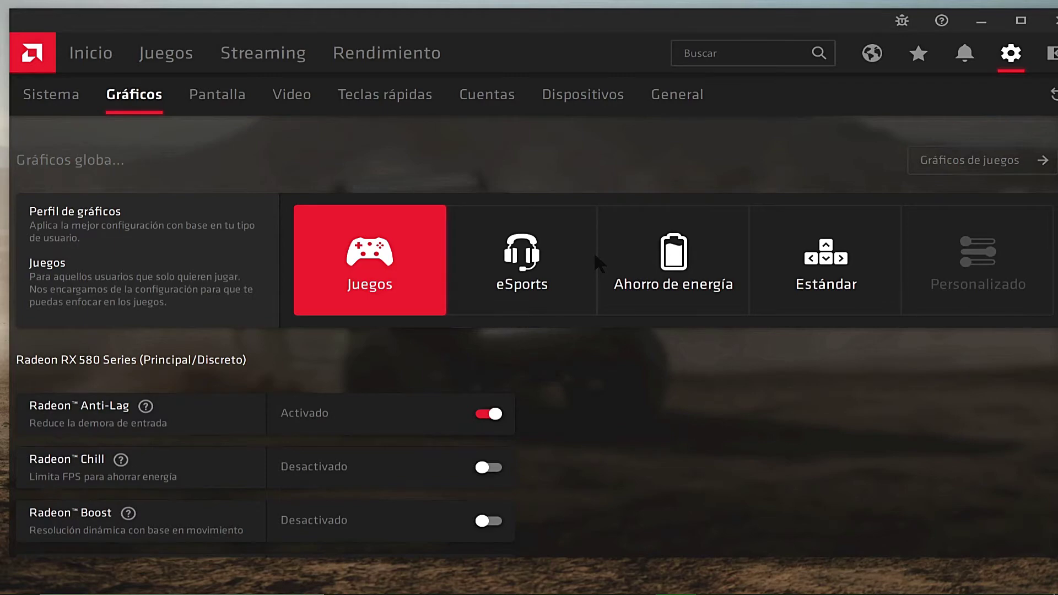
scroll(596, 257, down, 3)
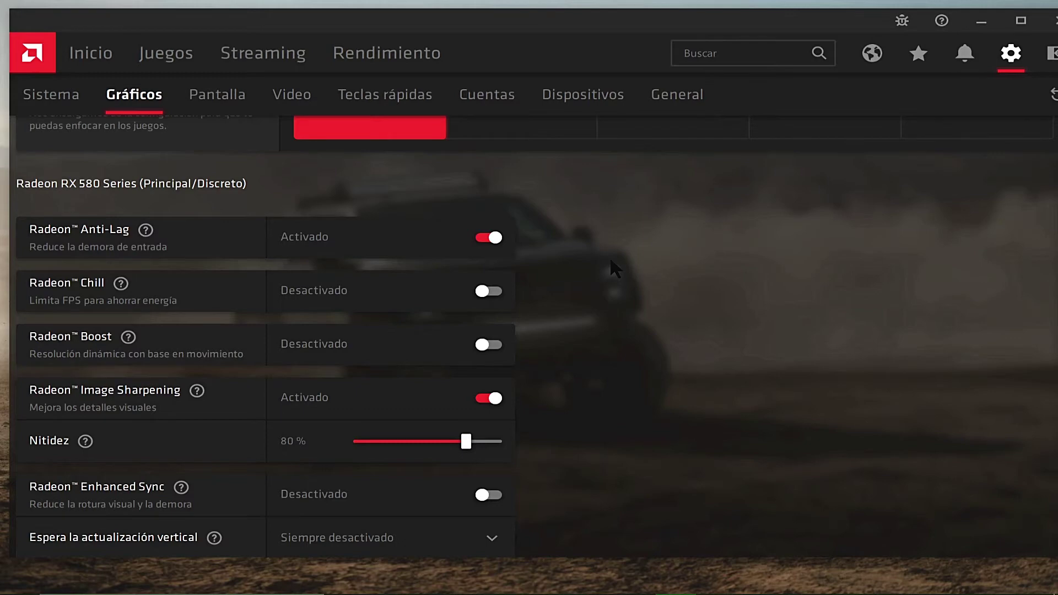
click(489, 237)
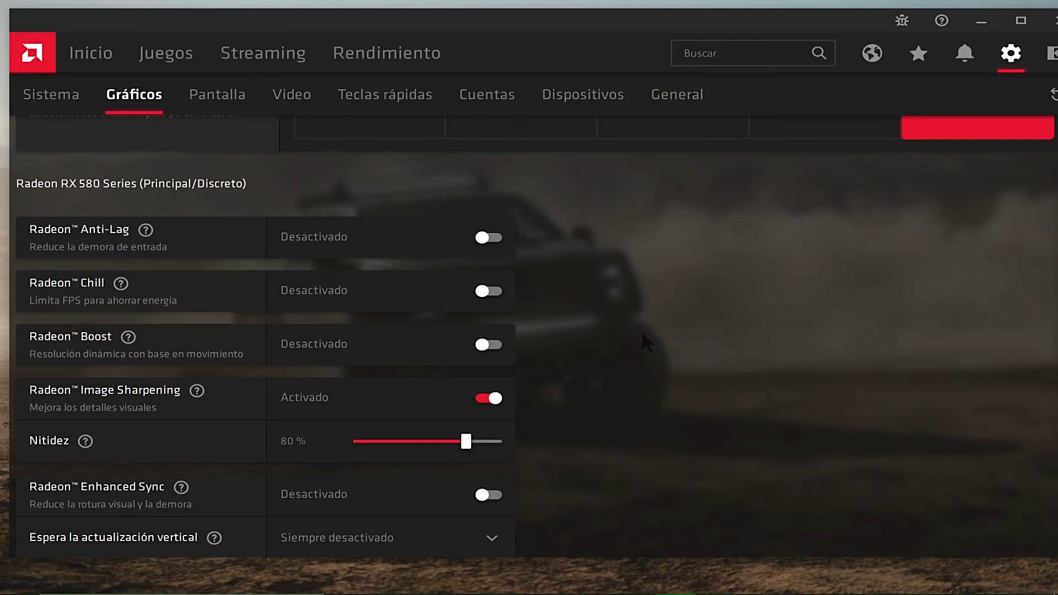
key(alt+shift+b)
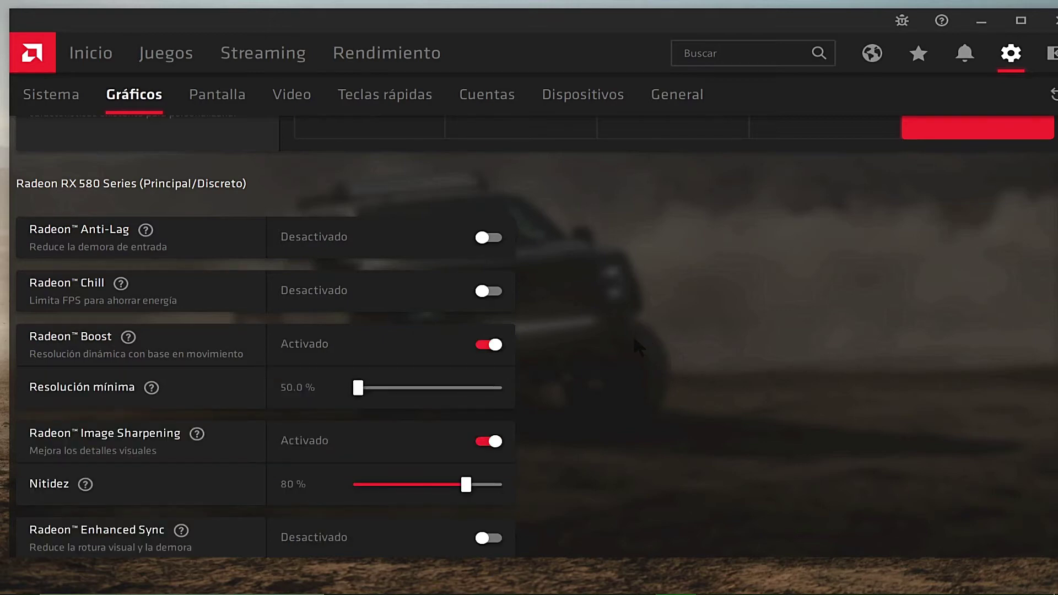
In the advanced graphics options, set tessellation mode to override the application settings with maximum tessellation level Desactivado, and minimize the Radeon window.
scroll(633, 337, down, 3)
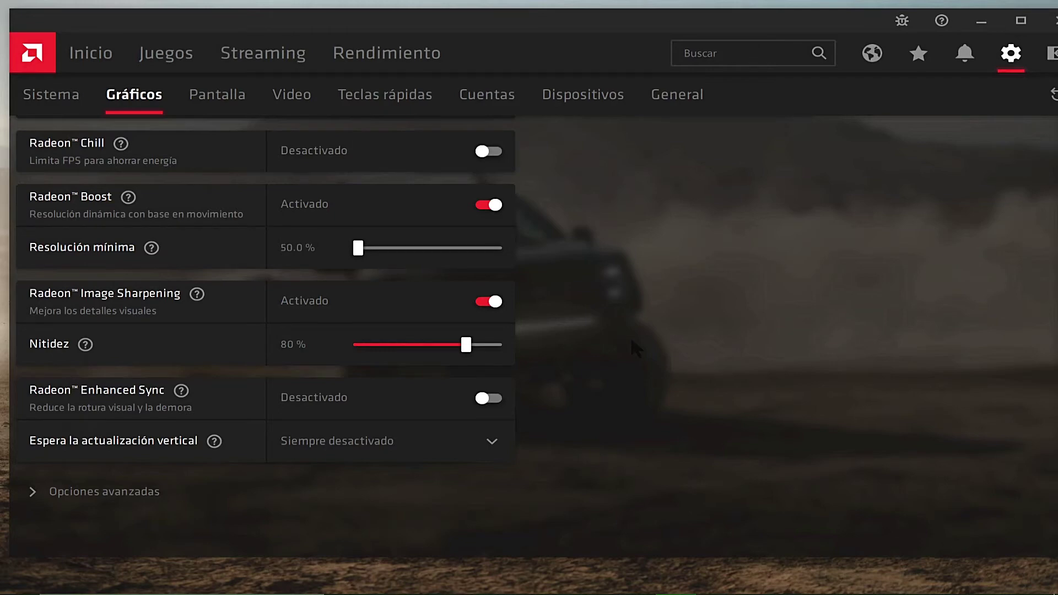
click(108, 495)
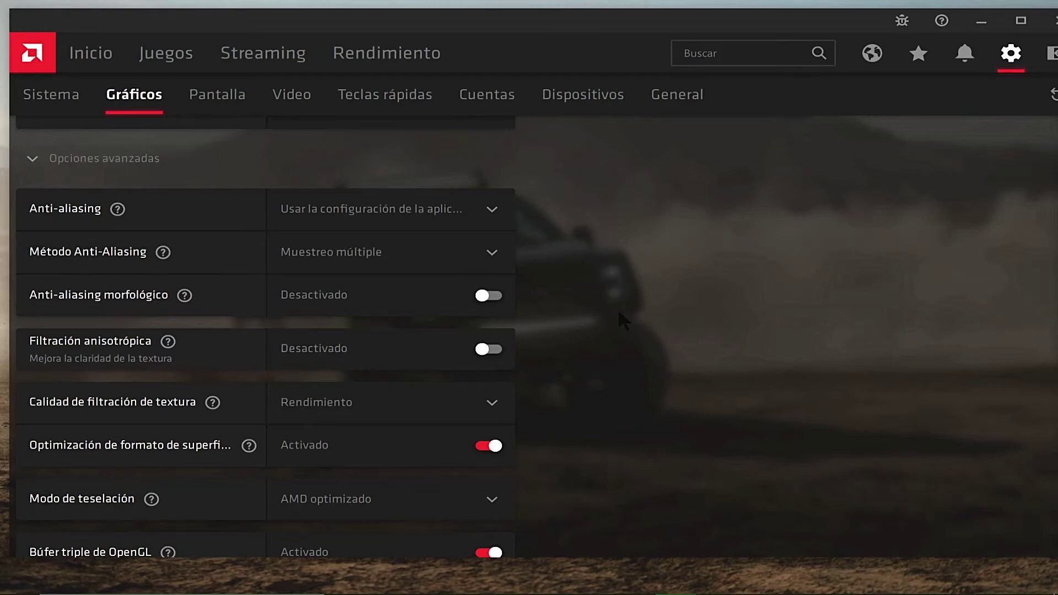
scroll(529, 297, down, 4)
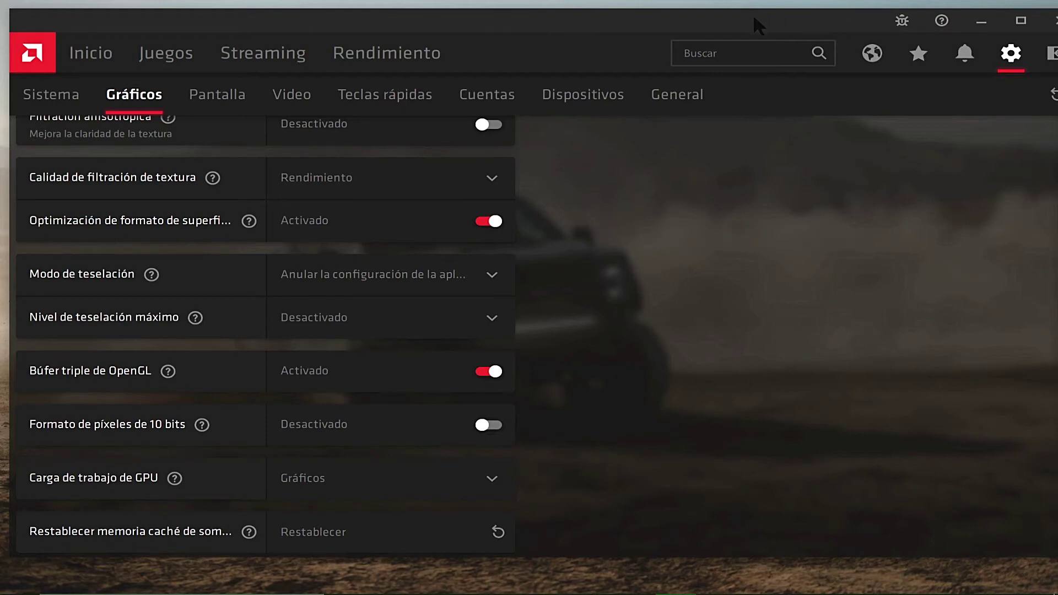
drag(756, 24, 668, 21)
click(971, 19)
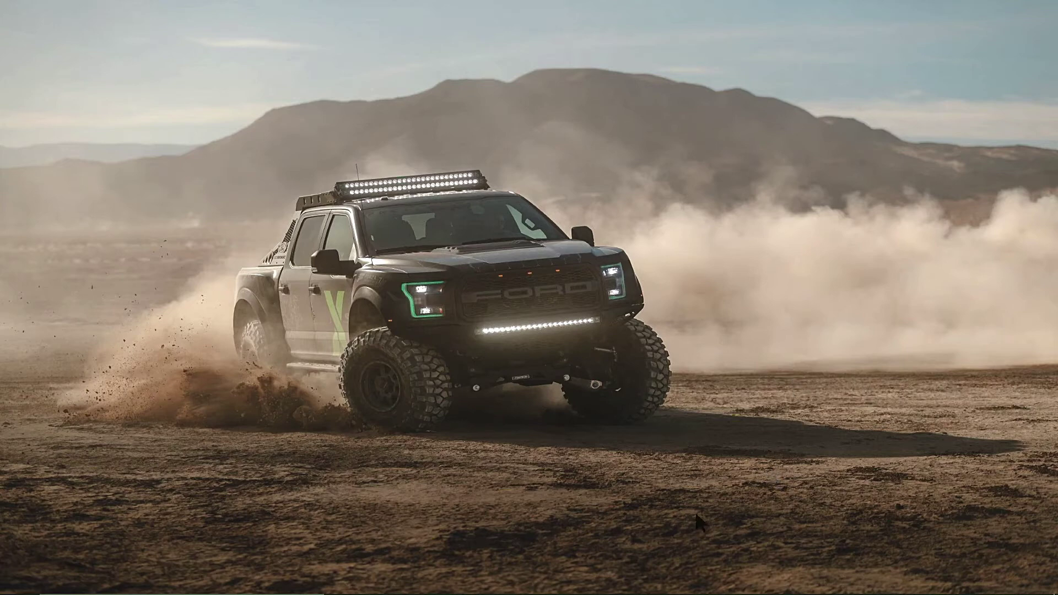
Open the Windows Task Manager and end the Firefox application.
mouse_move(782, 588)
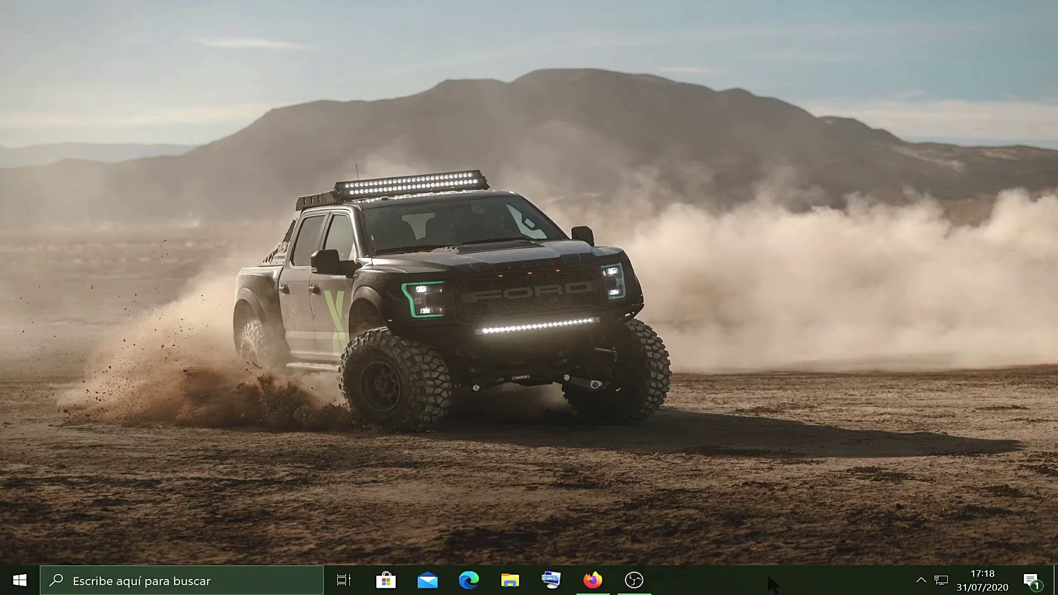
right_click(771, 584)
click(828, 505)
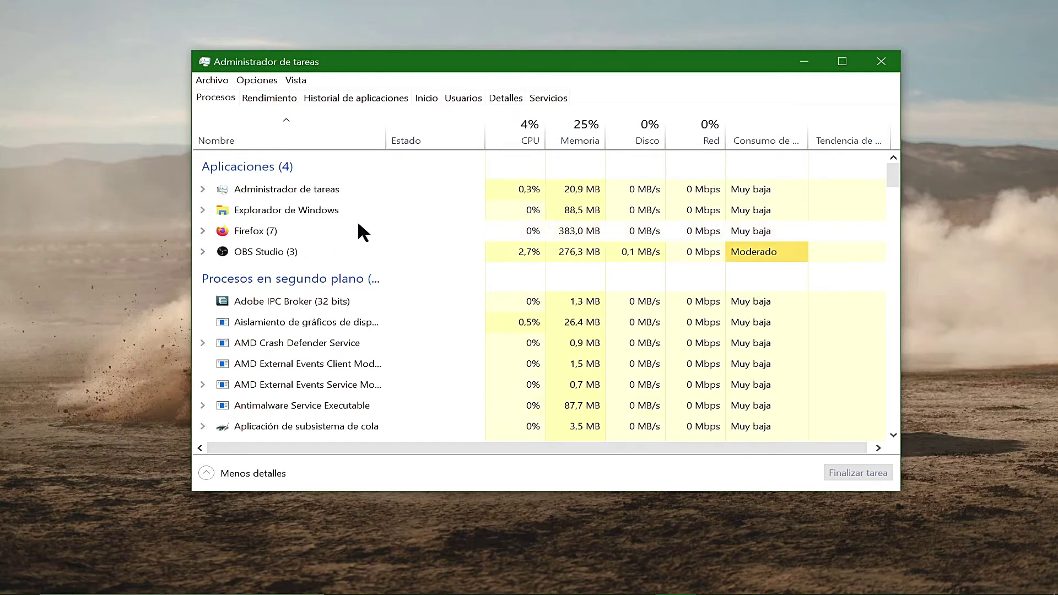
click(318, 233)
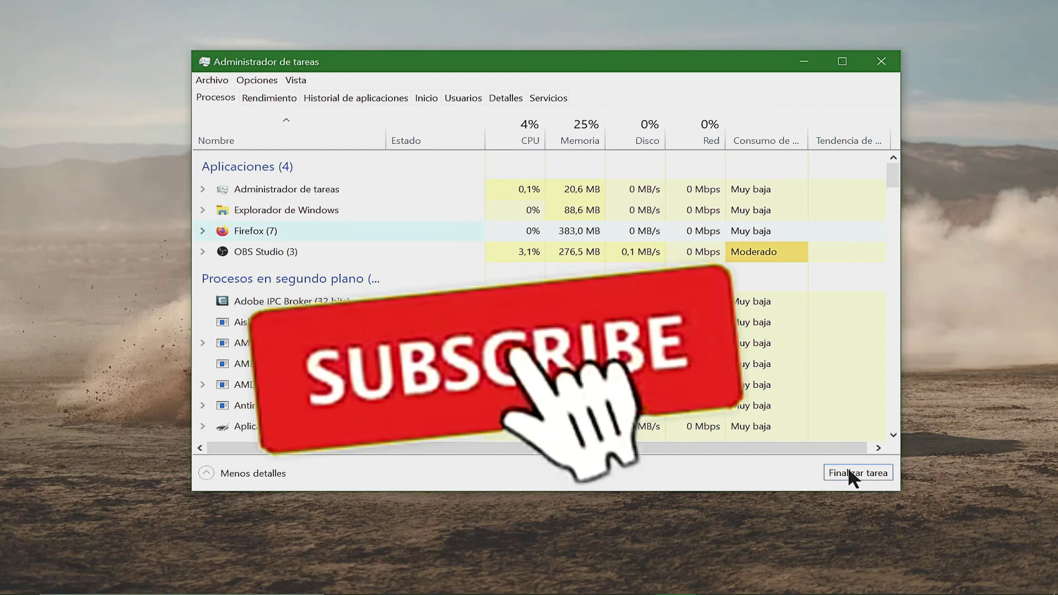
click(849, 471)
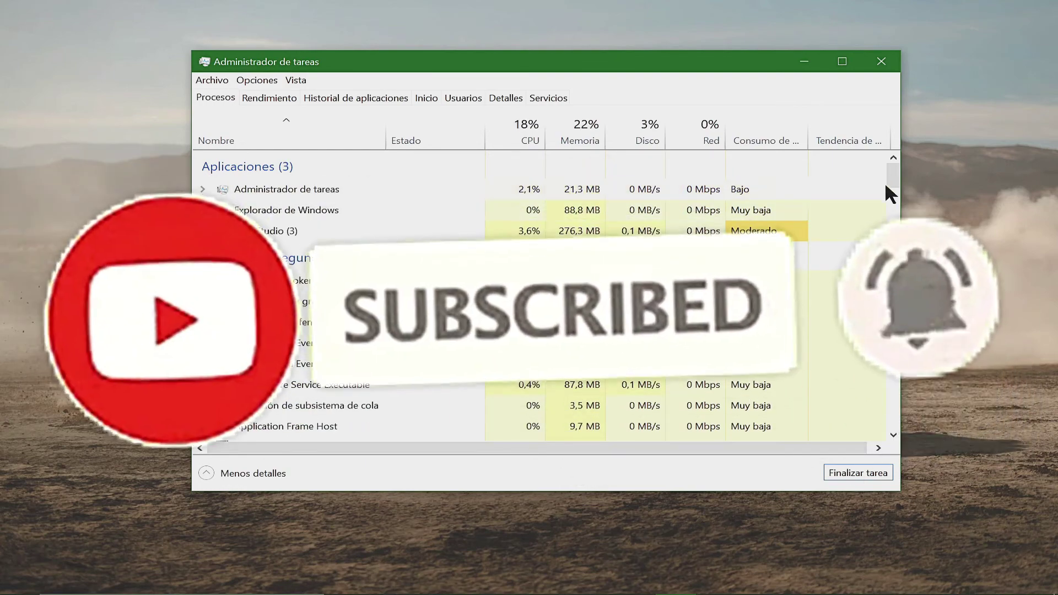
Find the Correo app among the background processes and end it.
scroll(893, 198, down, 3)
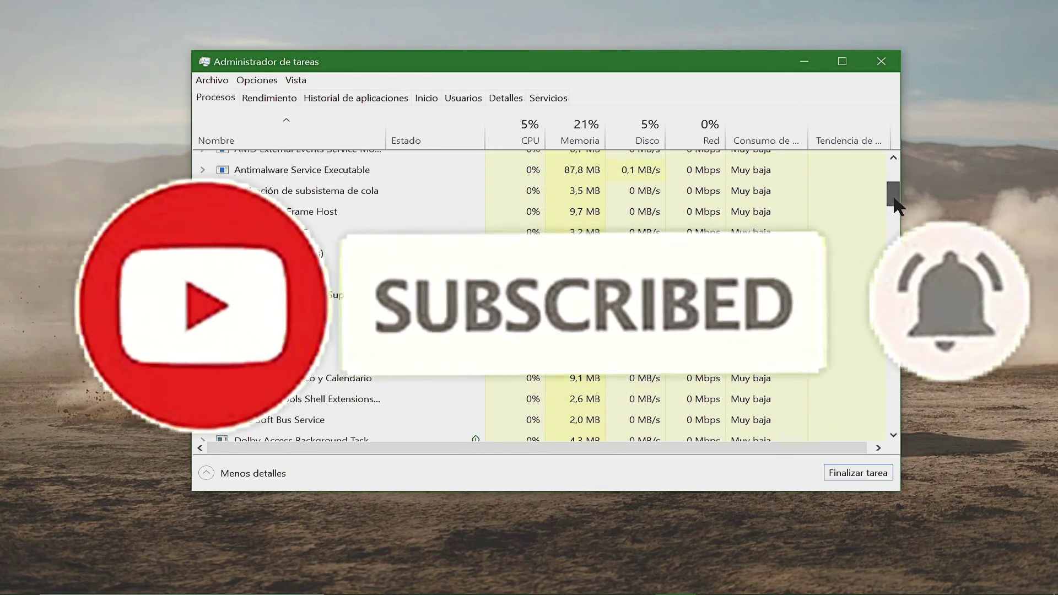
scroll(524, 286, down, 1)
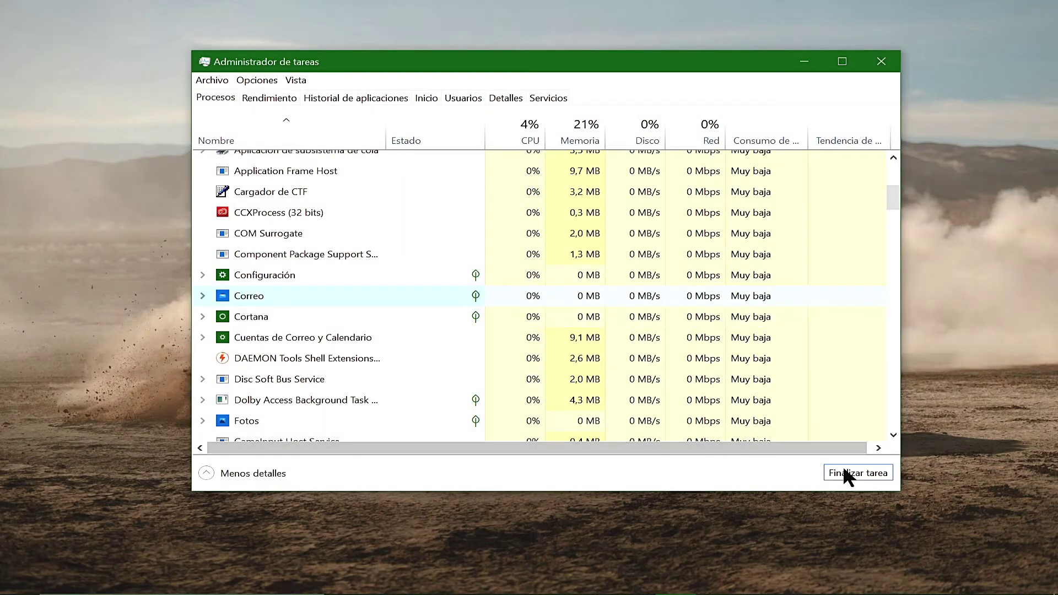
click(846, 473)
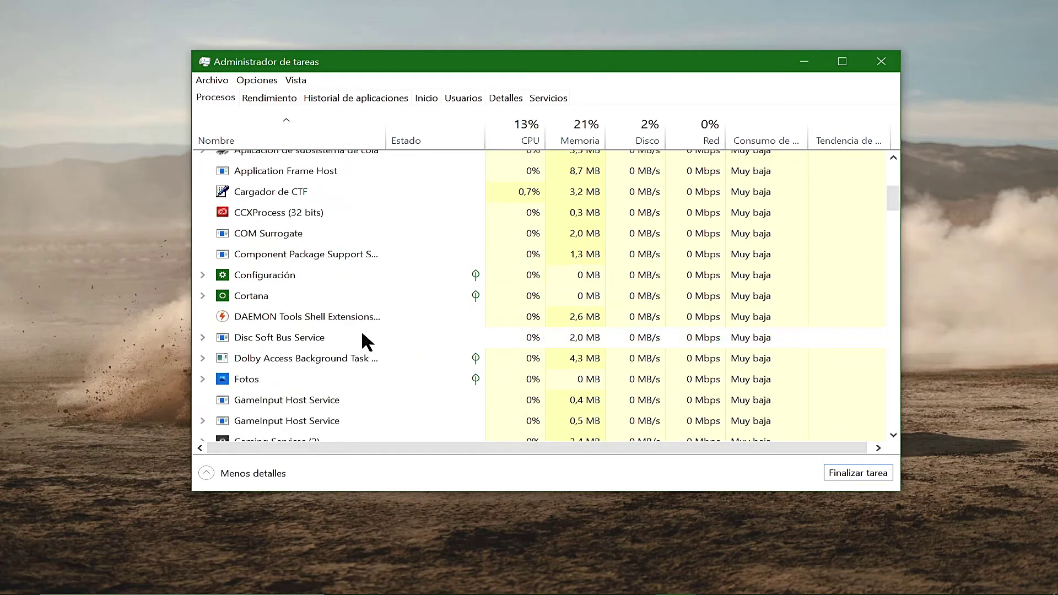
End the DAEMON Tools Shell Extensions and Disc Soft Bus Service background processes.
click(293, 315)
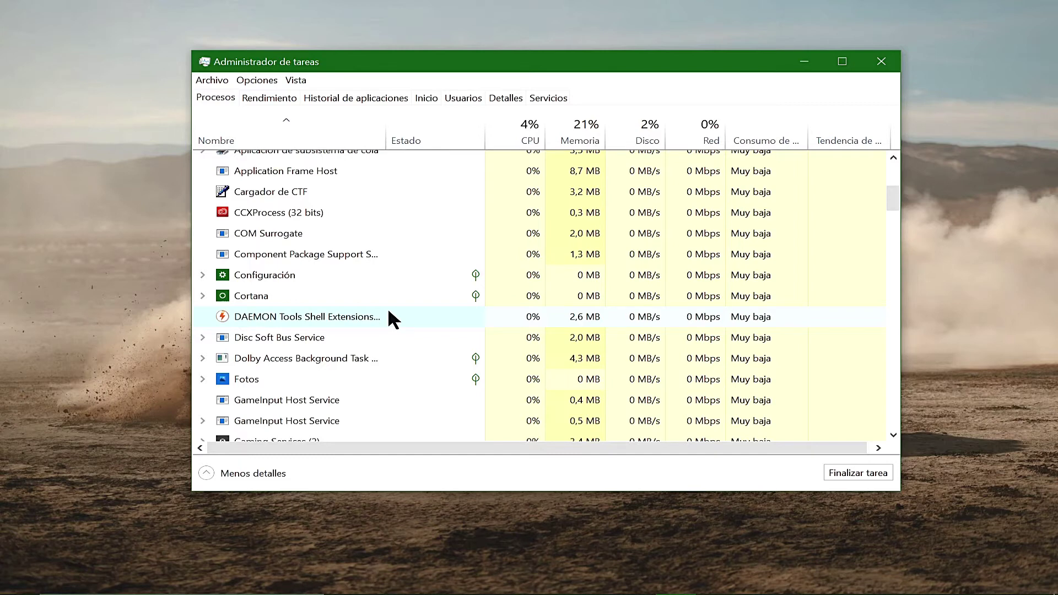
click(836, 471)
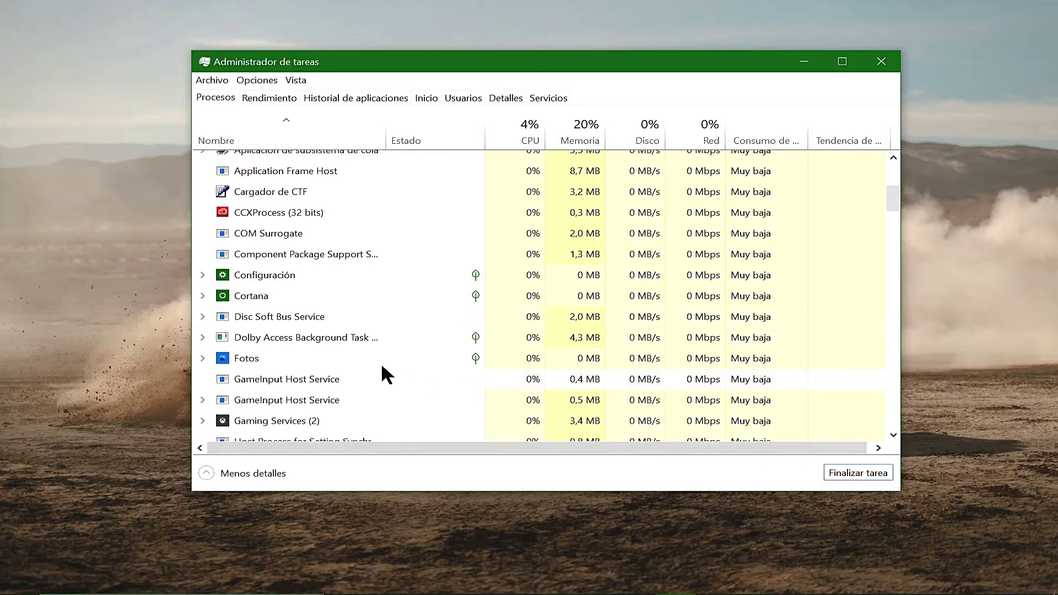
click(340, 317)
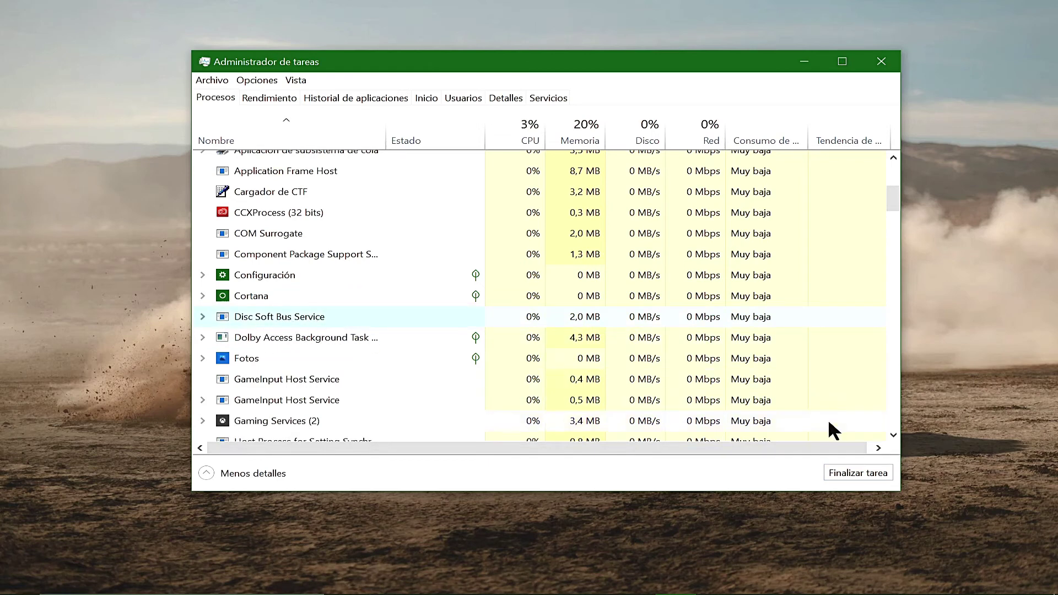
click(842, 472)
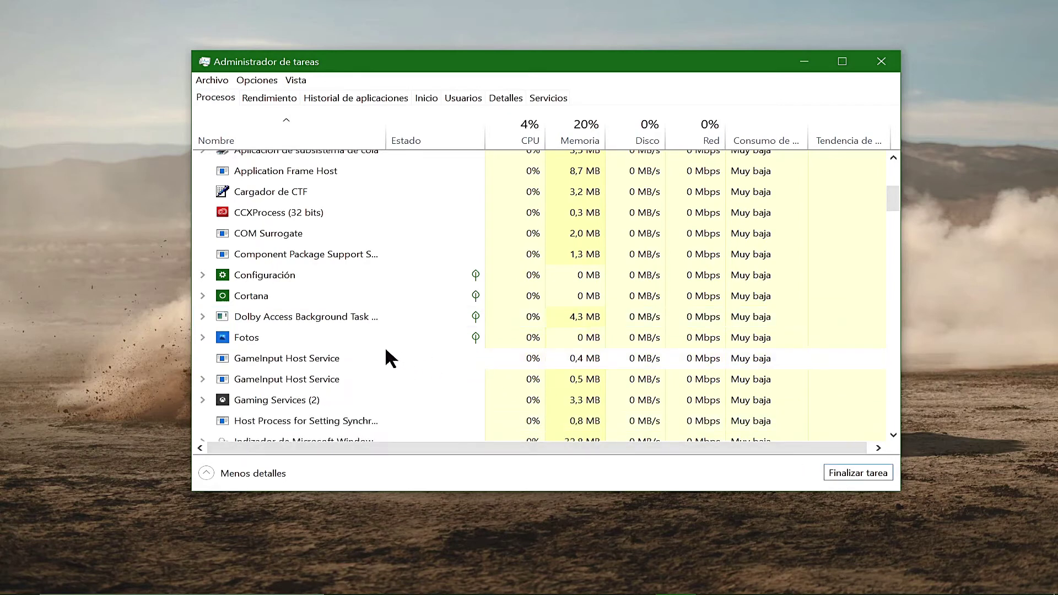
End the Fotos and Tu Teléfono background processes.
click(358, 337)
click(842, 473)
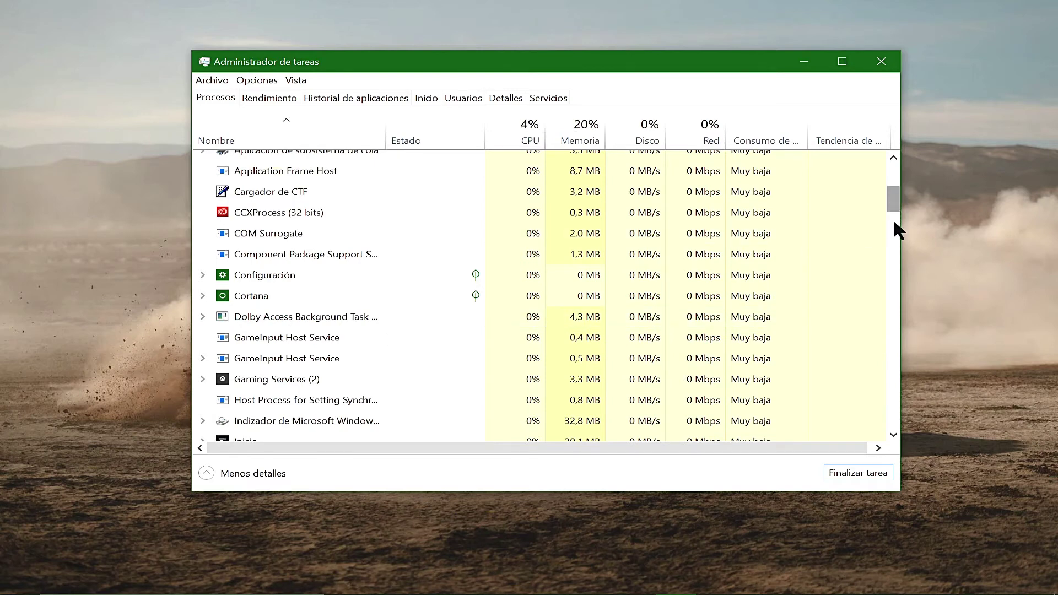
scroll(894, 226, down, 7)
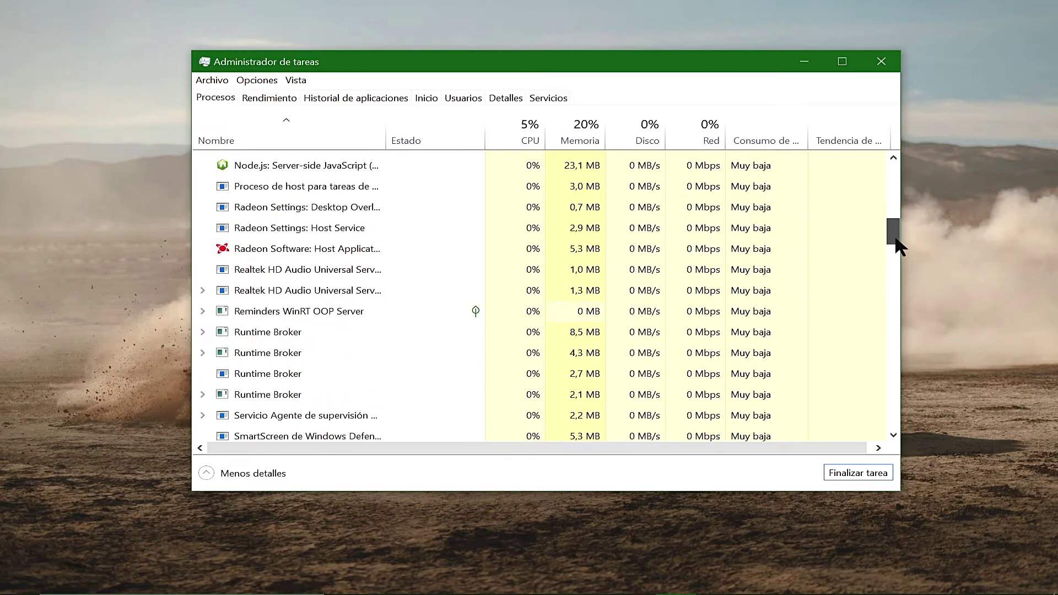
scroll(644, 351, down, 2)
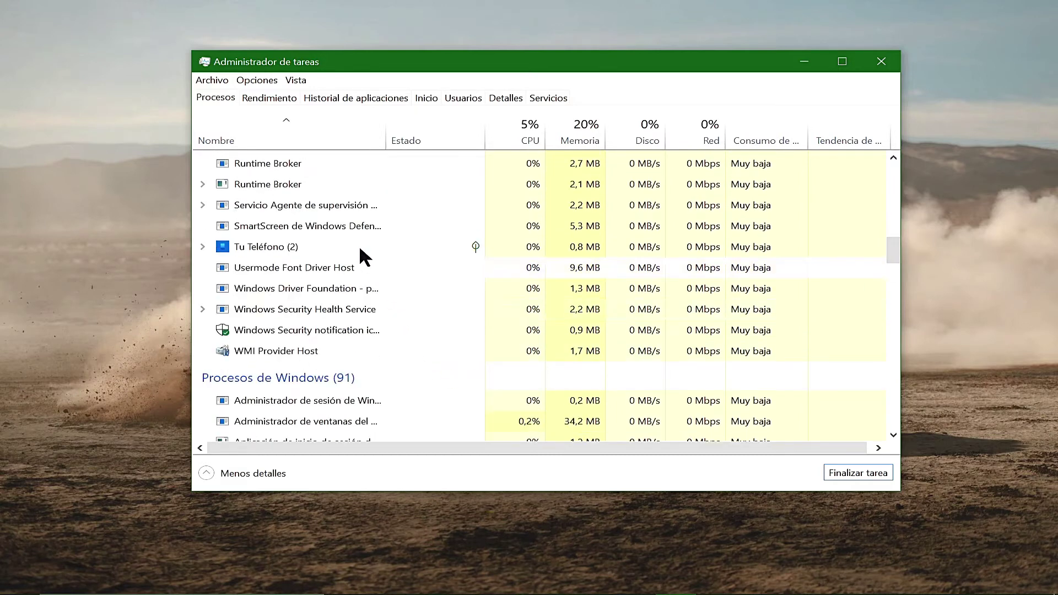
click(361, 246)
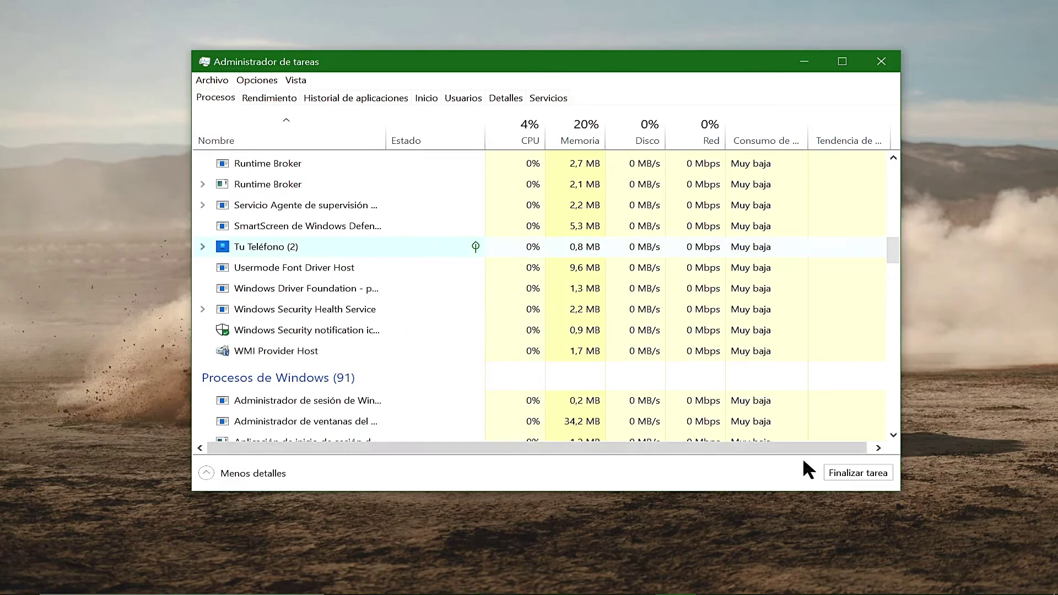
click(851, 473)
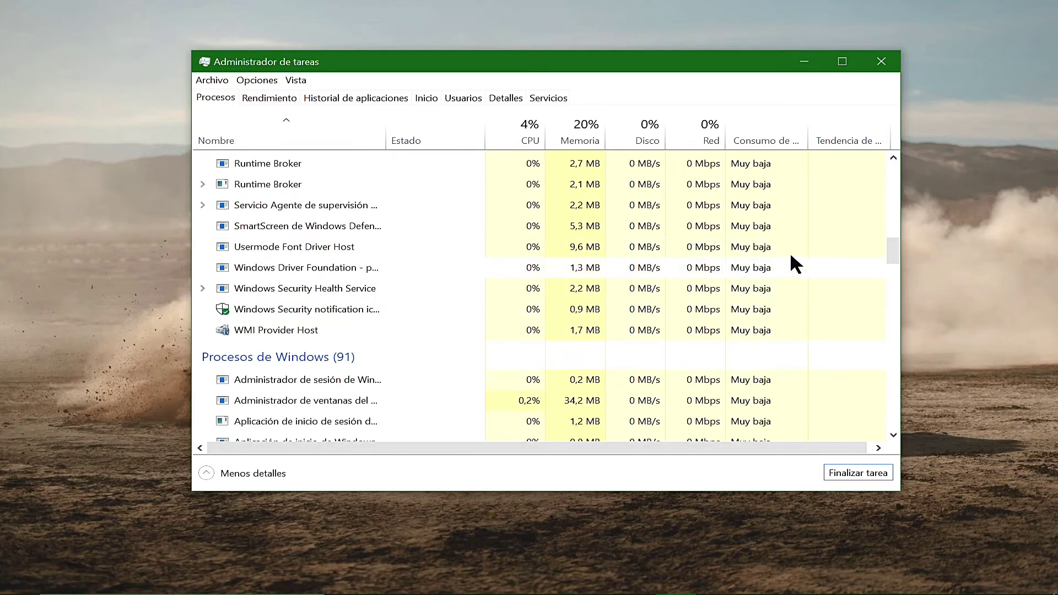
Check the remaining background processes and restart the Windows Explorer process (Explorador de Windows).
drag(890, 250, 893, 247)
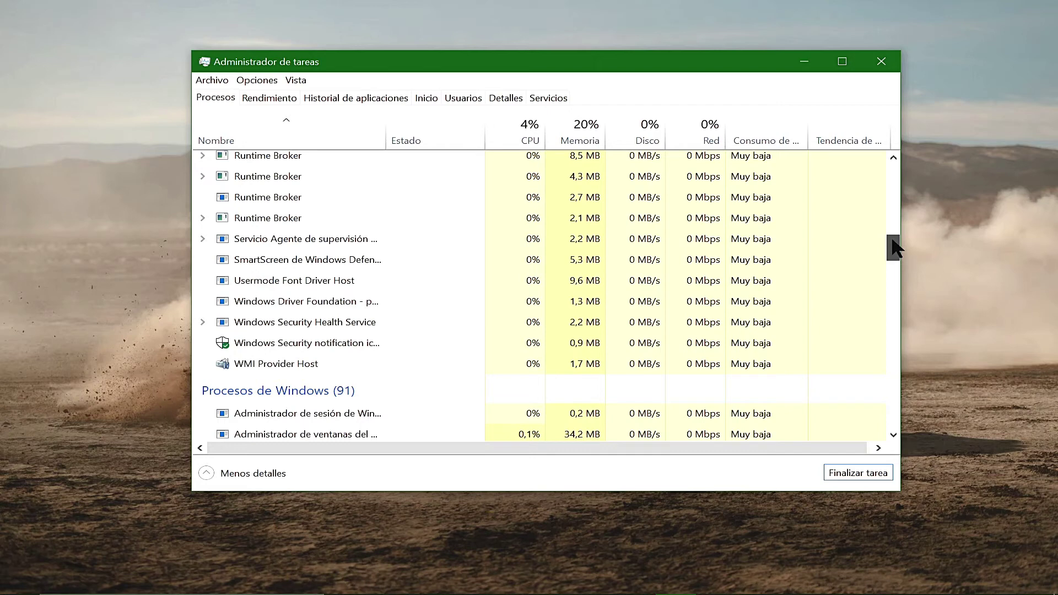
drag(892, 240, 892, 233)
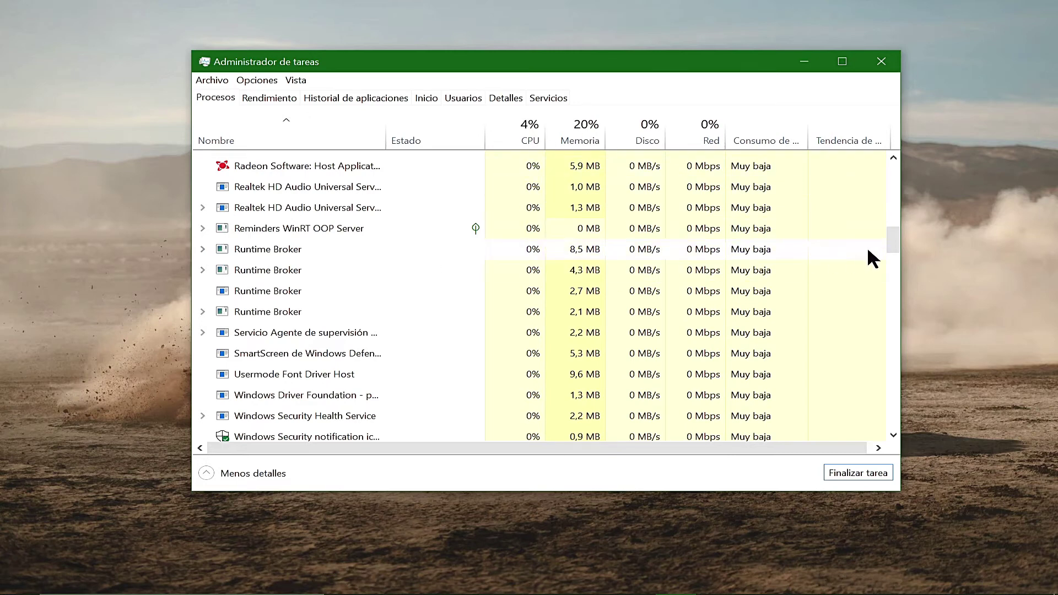
click(888, 206)
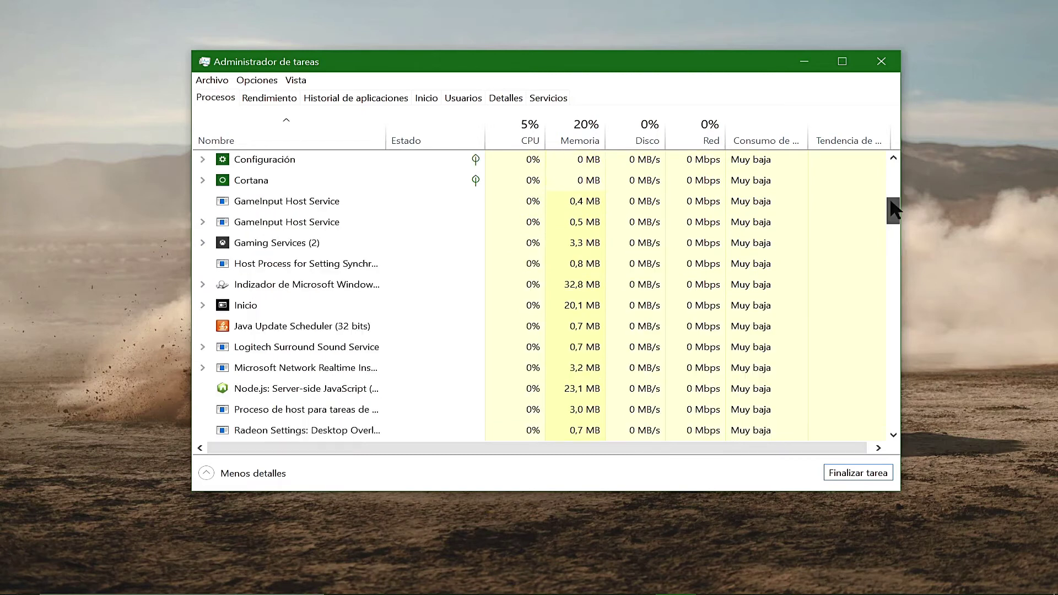
drag(896, 204, 898, 209)
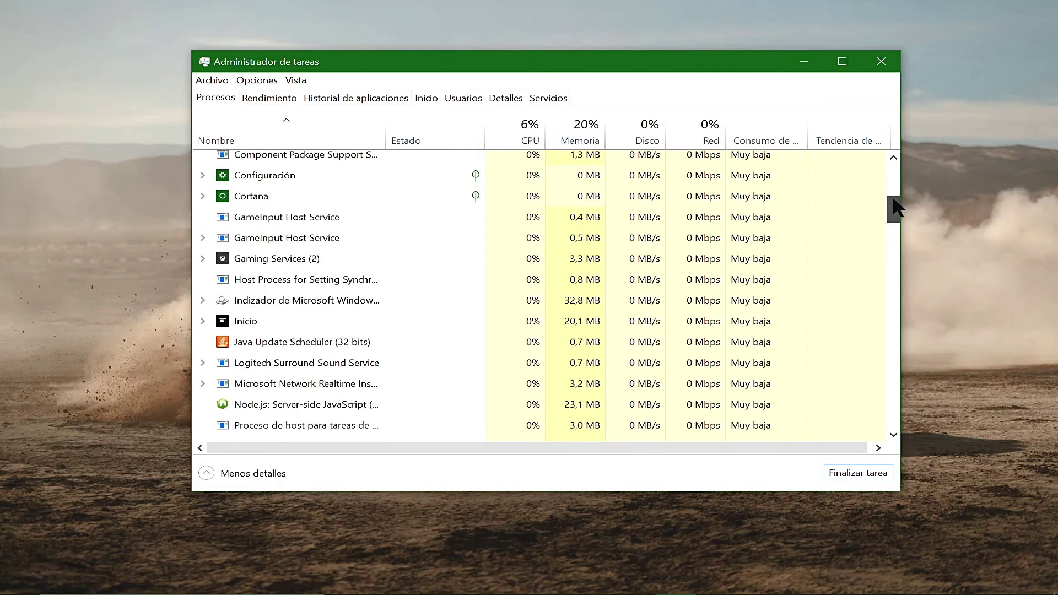
scroll(900, 196, up, 3)
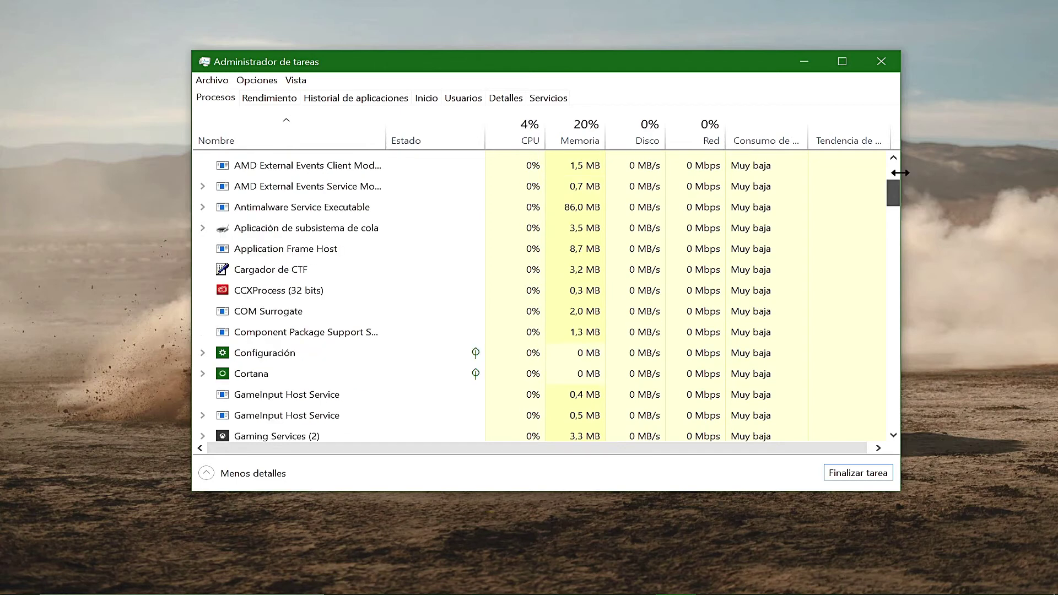
scroll(900, 172, up, 3)
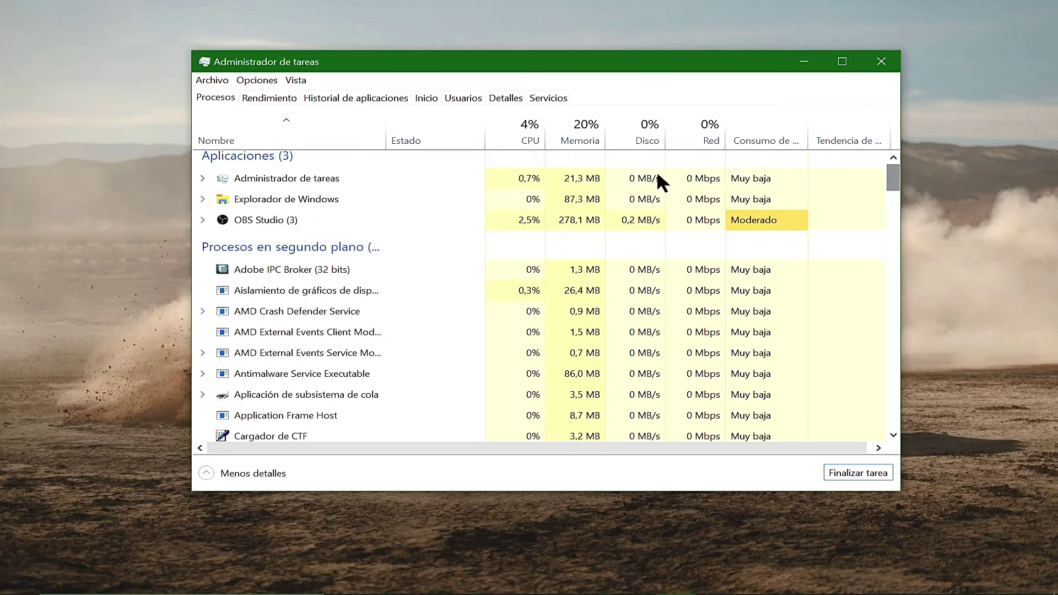
click(449, 199)
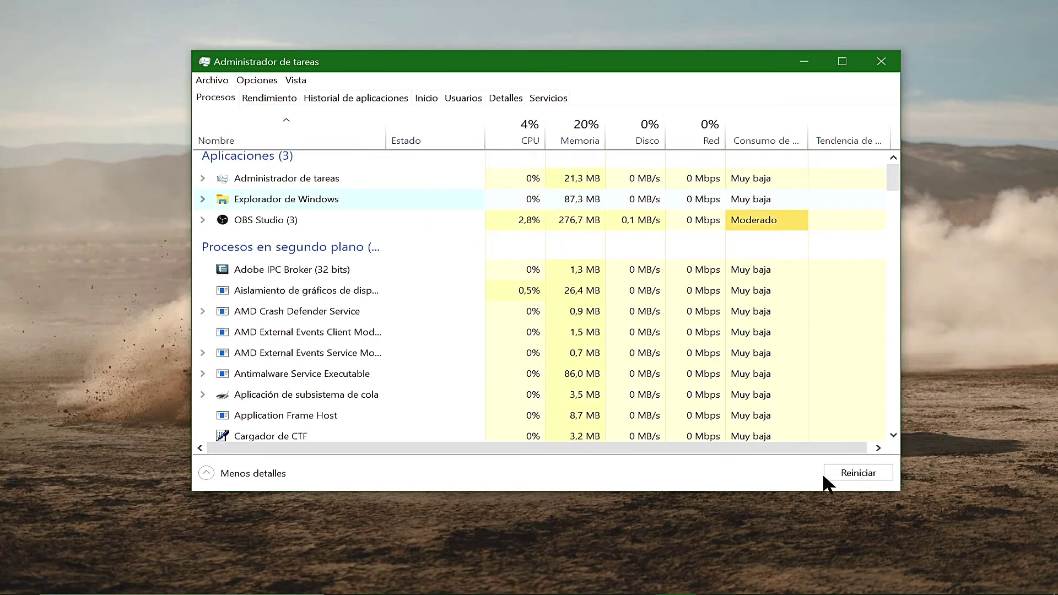
click(867, 473)
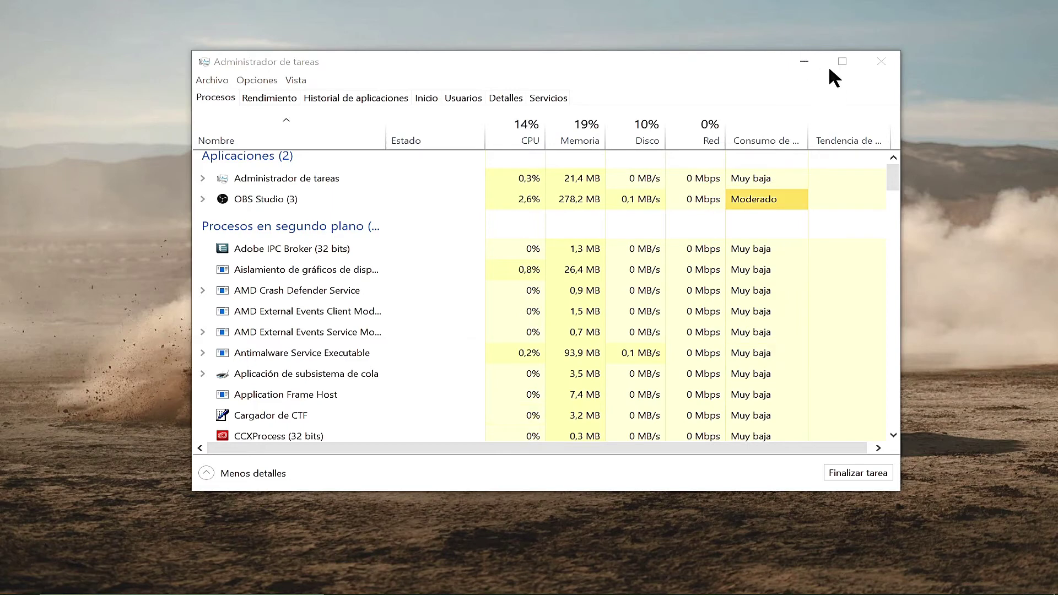
Close Task Manager, find the power and sleep settings in Windows Settings, and check the selected plan in the additional power options.
click(881, 62)
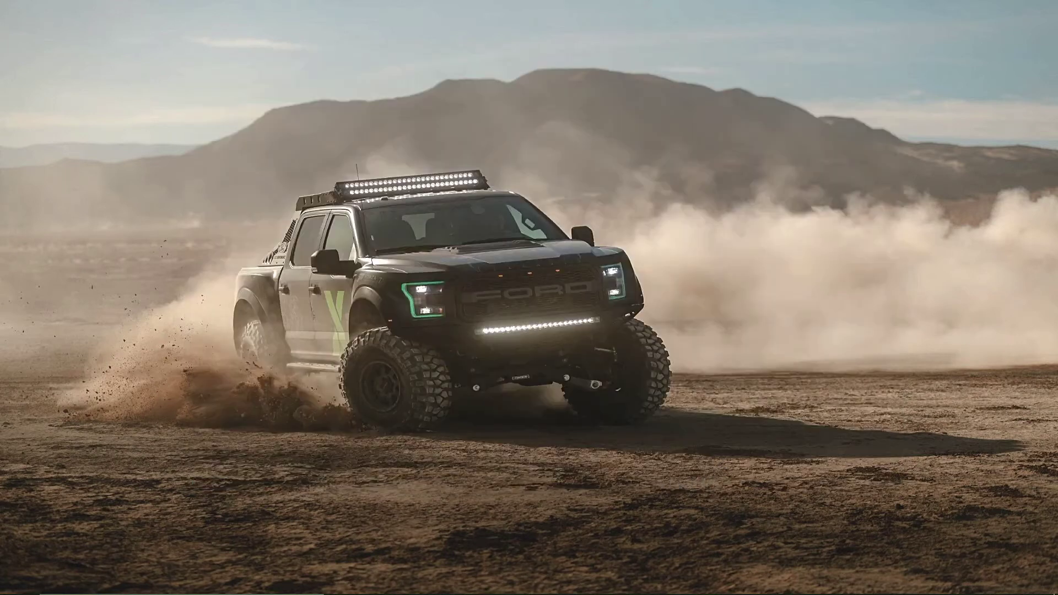
mouse_move(701, 591)
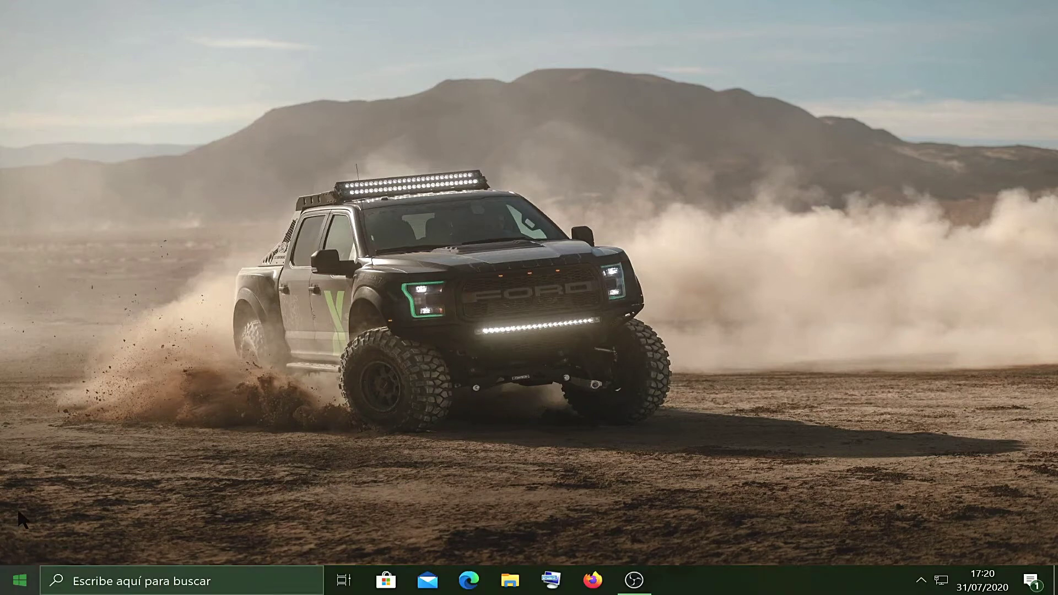
key(super+i)
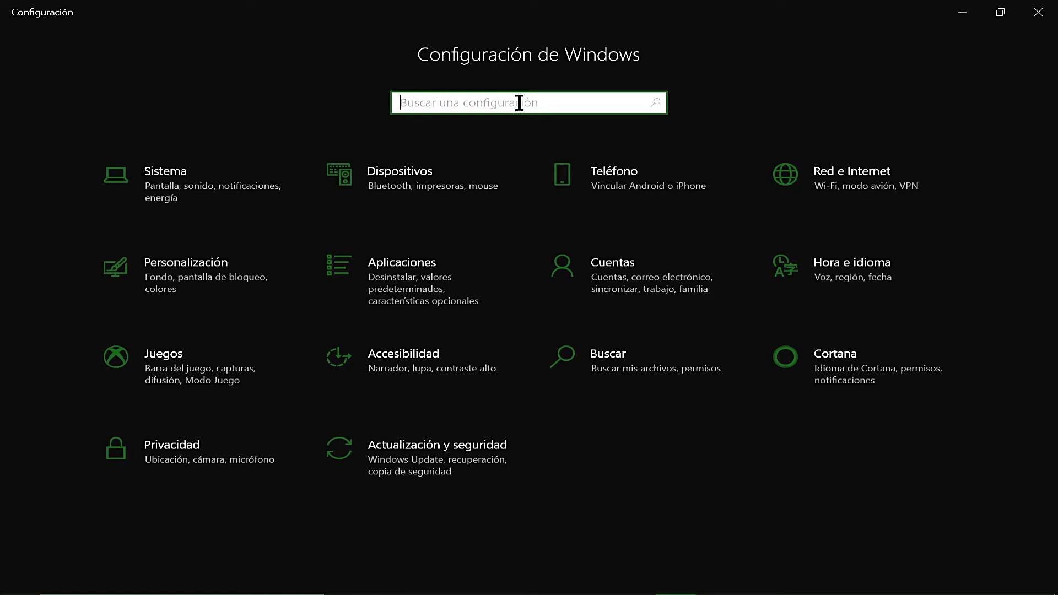
text(ene)
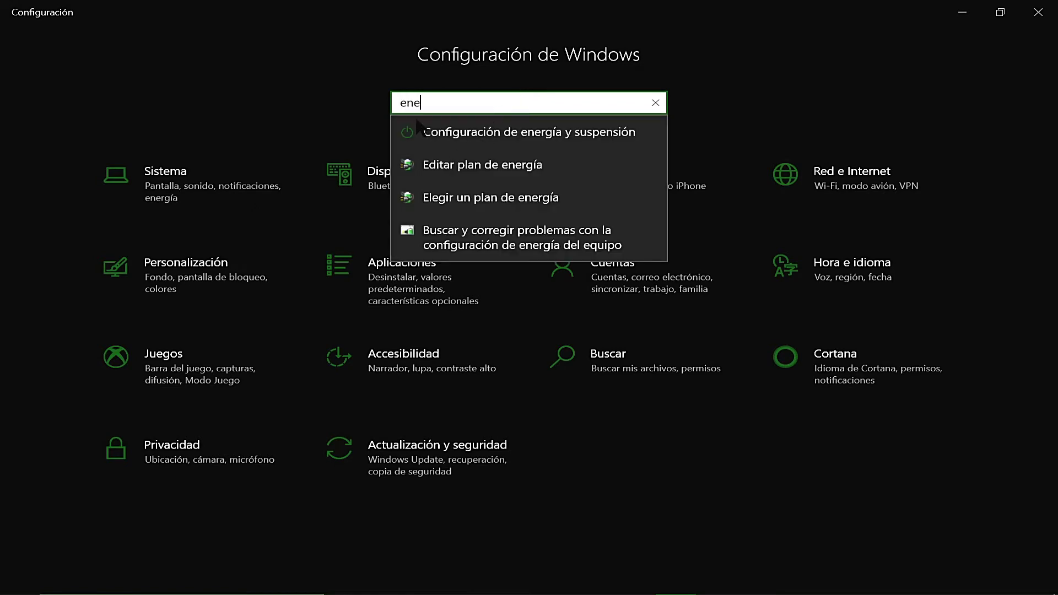
click(534, 138)
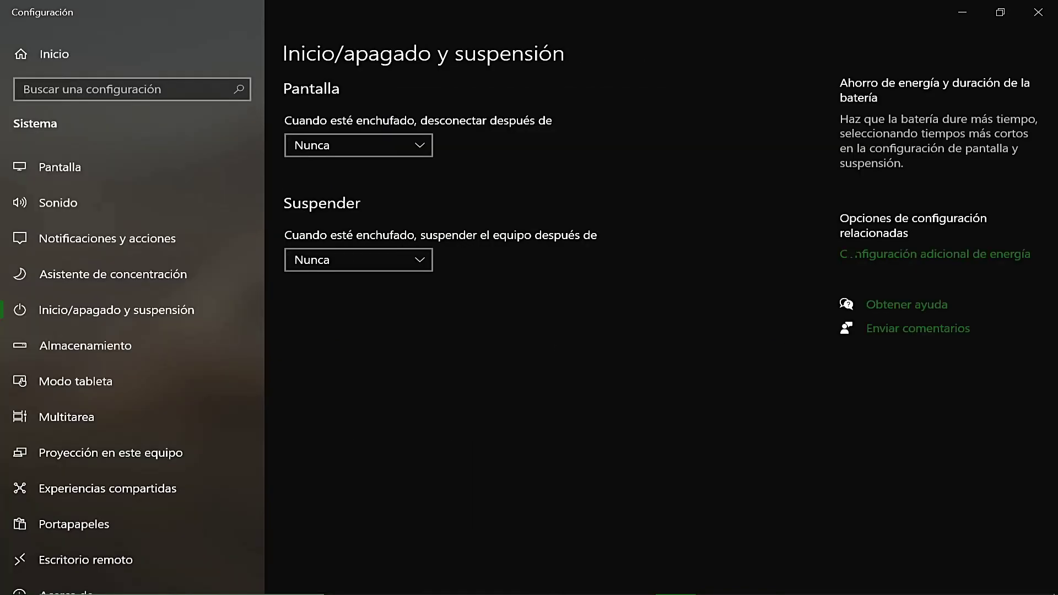
click(935, 254)
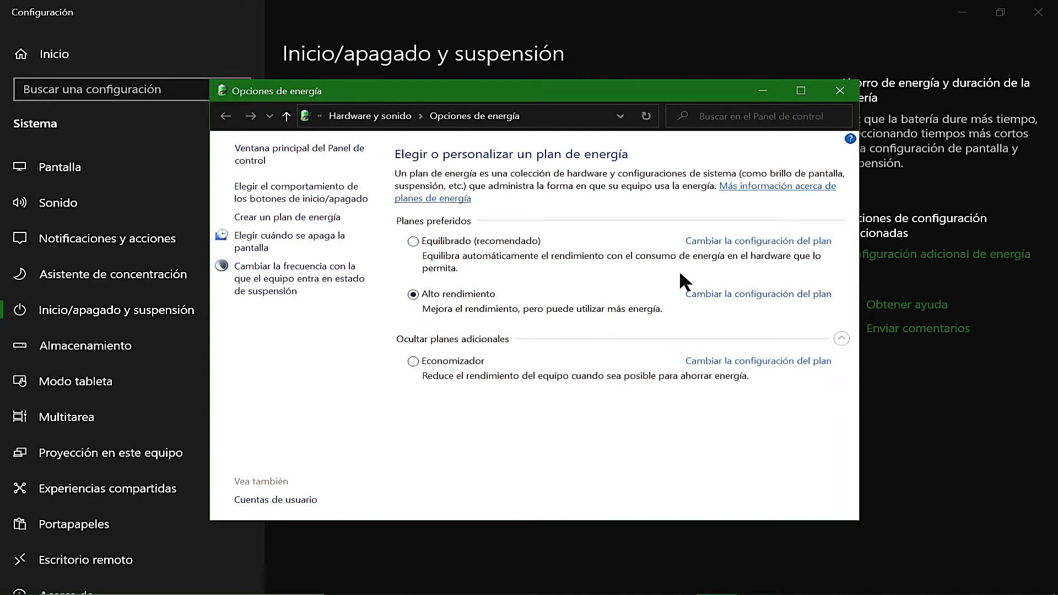
click(840, 90)
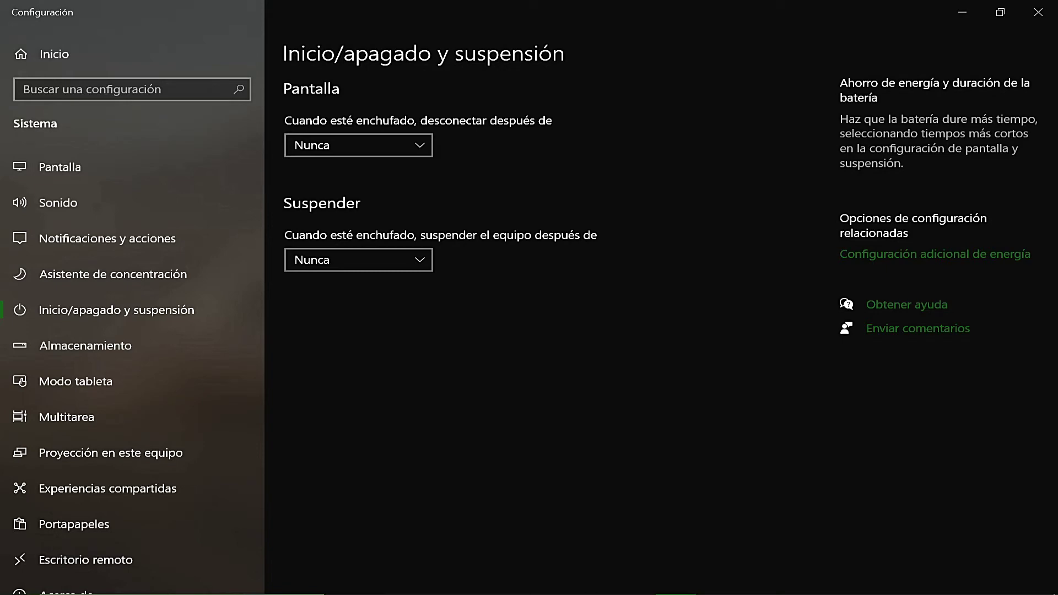
click(1037, 15)
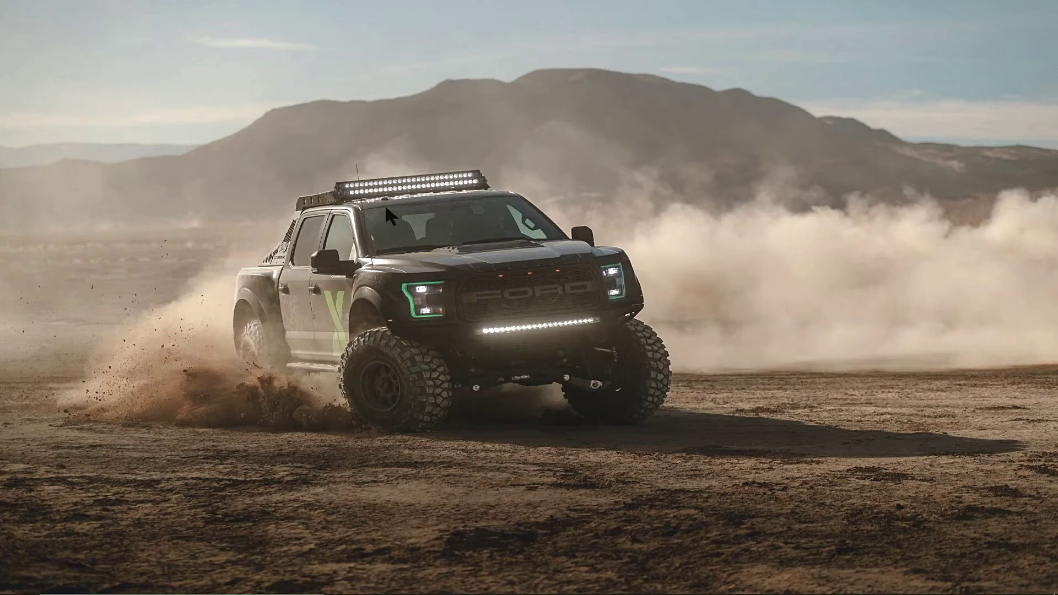
Open the restore point settings (Crear un punto de restauración) and apply Activar protección del sistema to Disco local (C:).
mouse_move(176, 576)
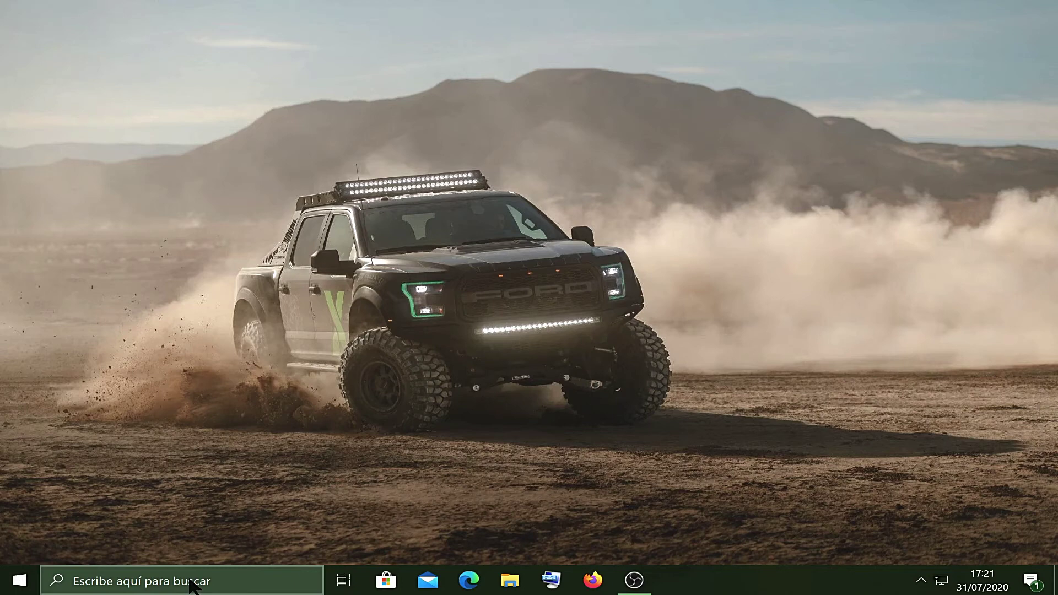
click(193, 582)
text(punto)
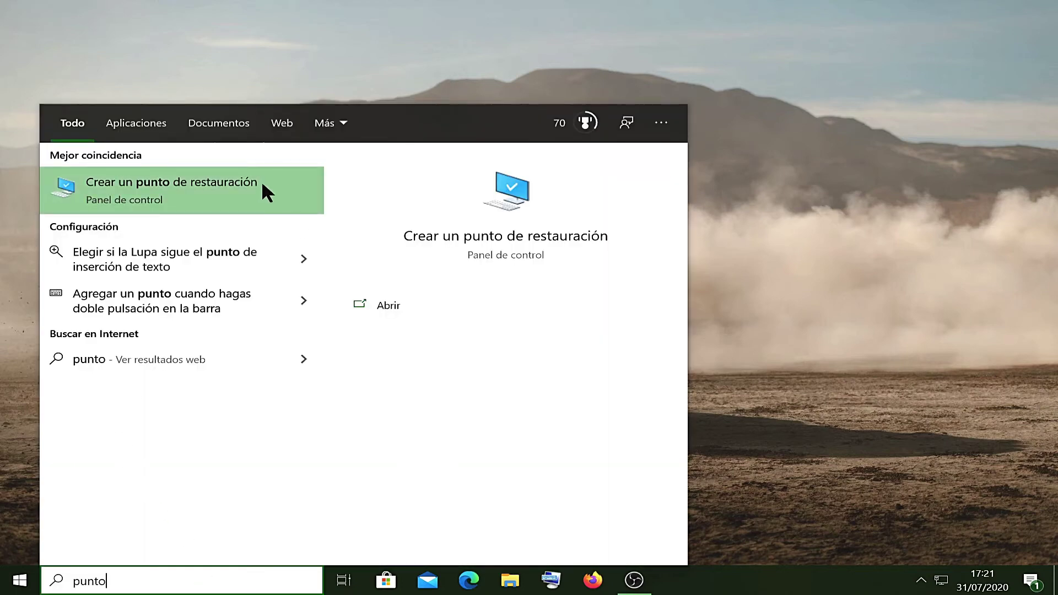
click(167, 200)
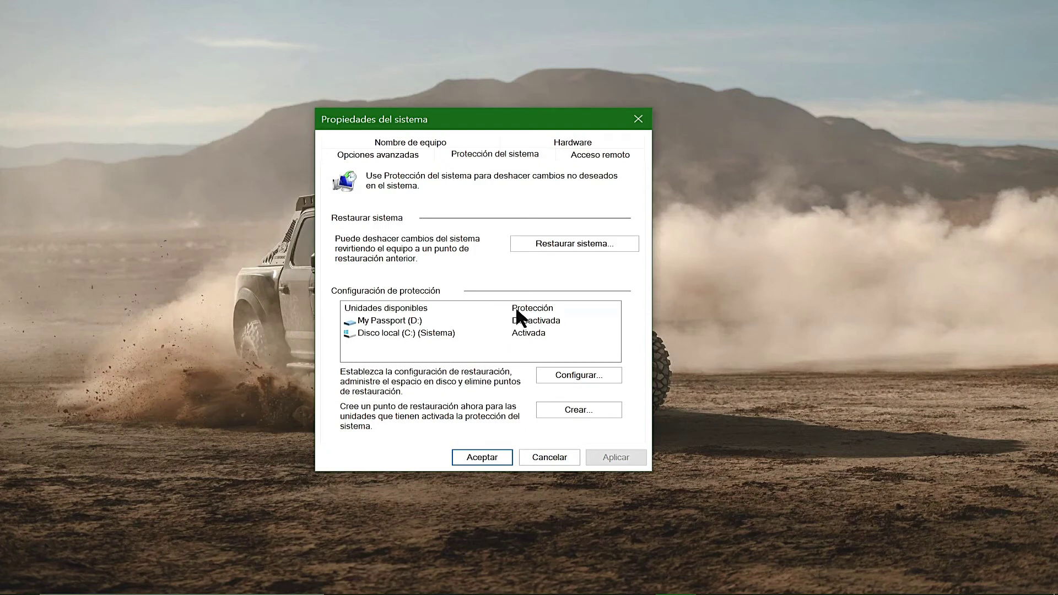
click(431, 329)
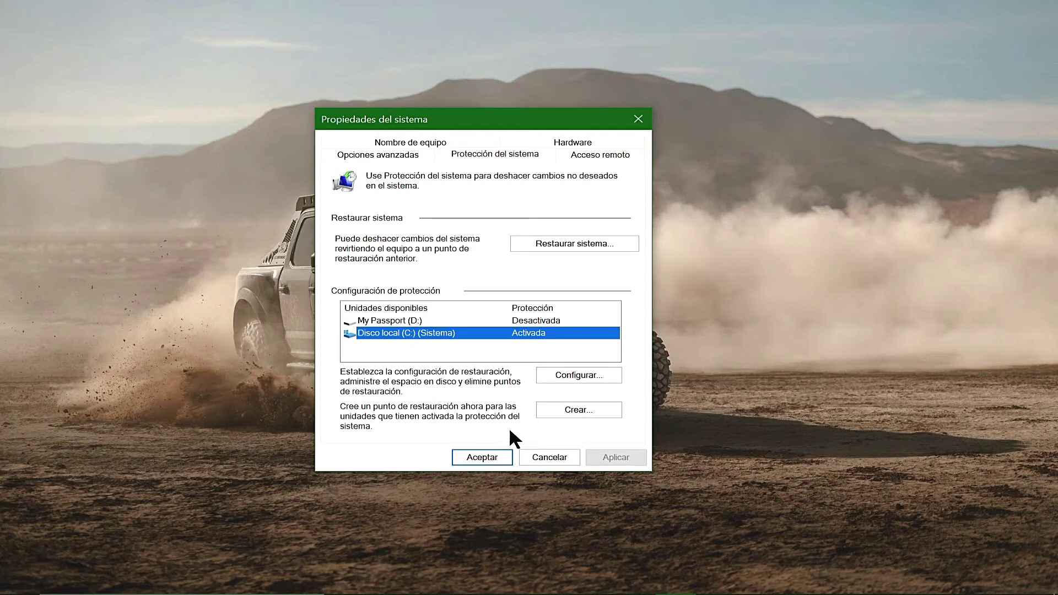
click(577, 372)
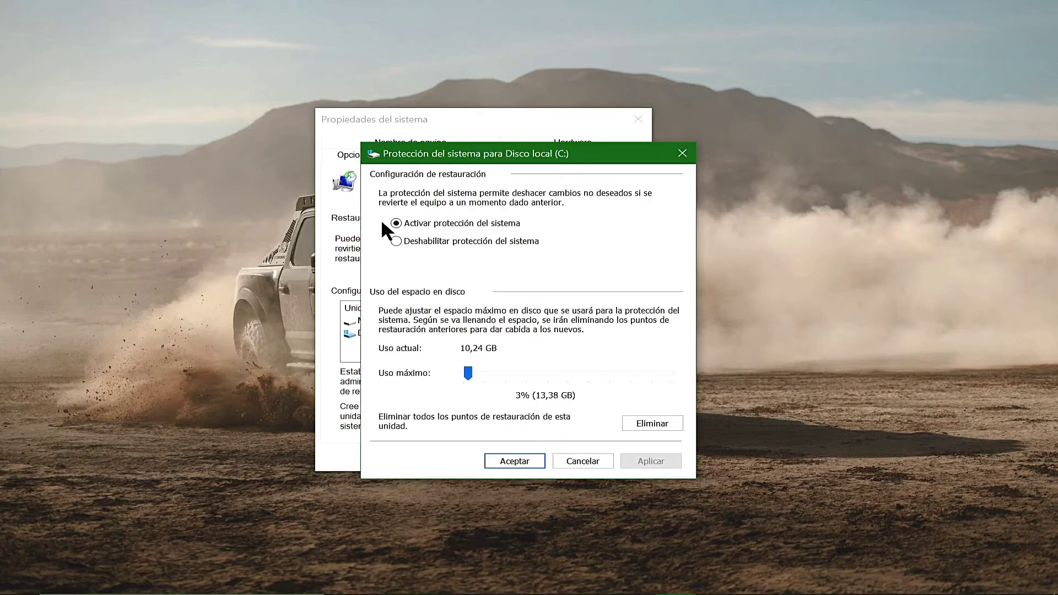
click(397, 241)
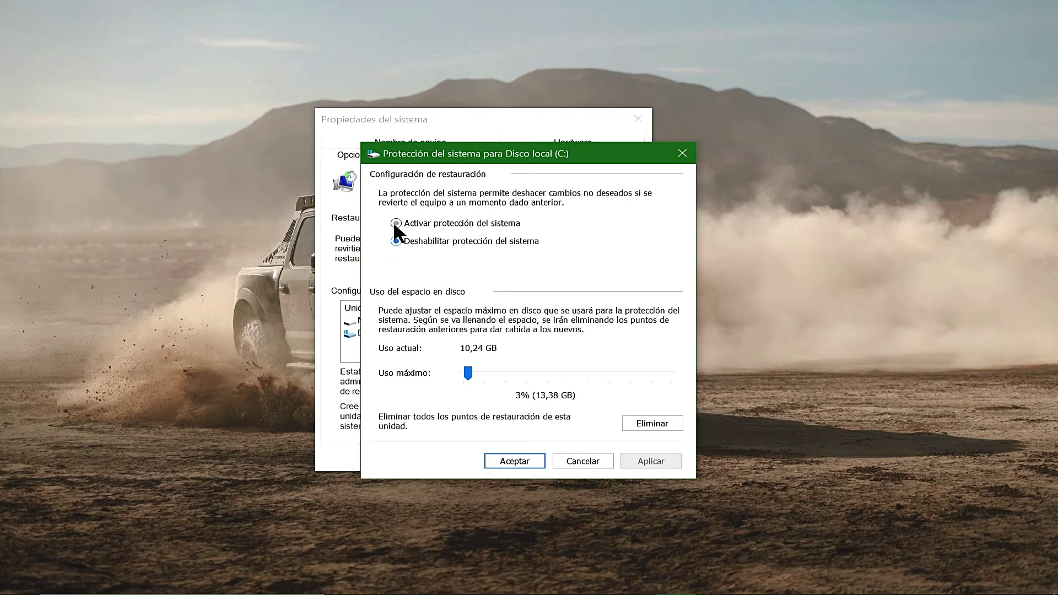
click(396, 223)
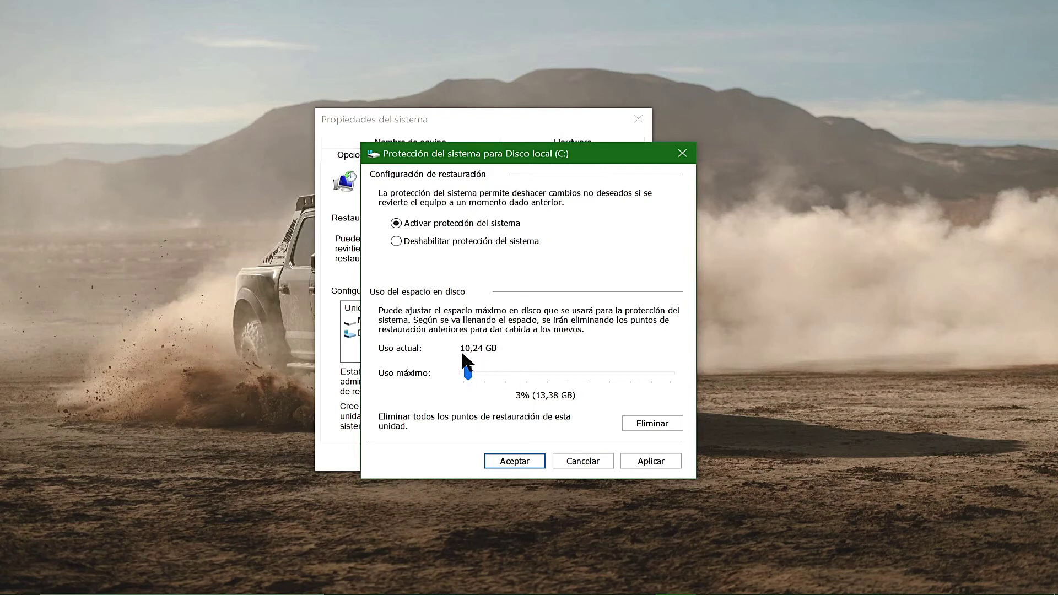
click(647, 458)
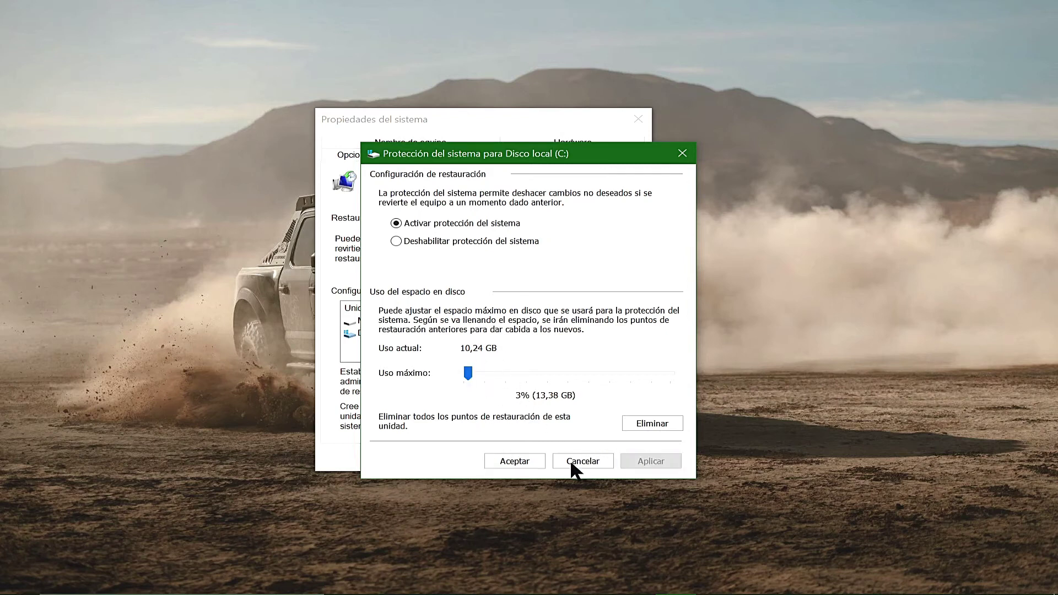
click(538, 461)
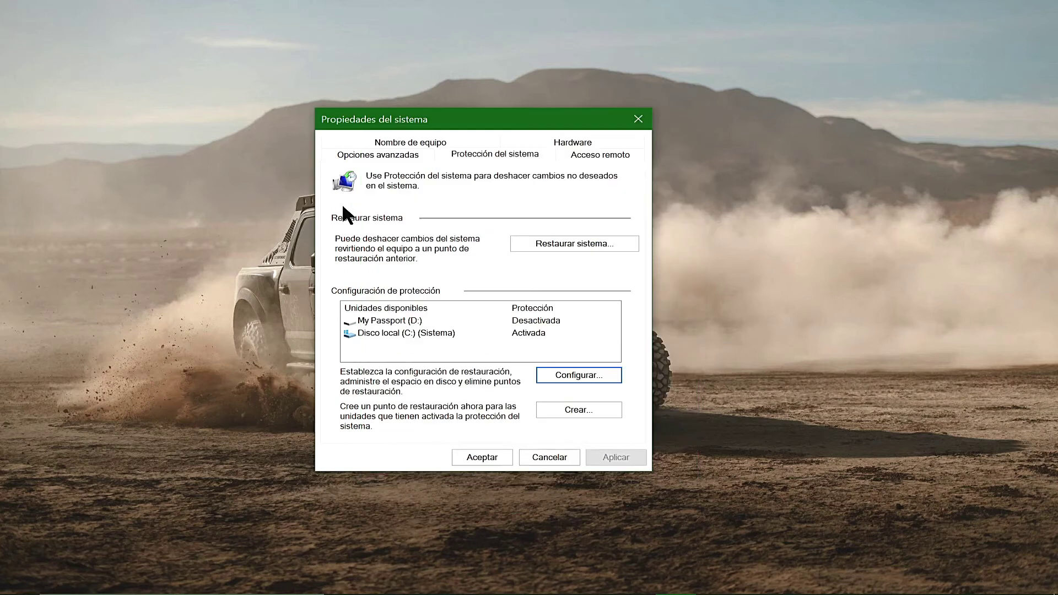
Create a restore point for Disco local (C:) with the description Restauracion 5.
click(406, 333)
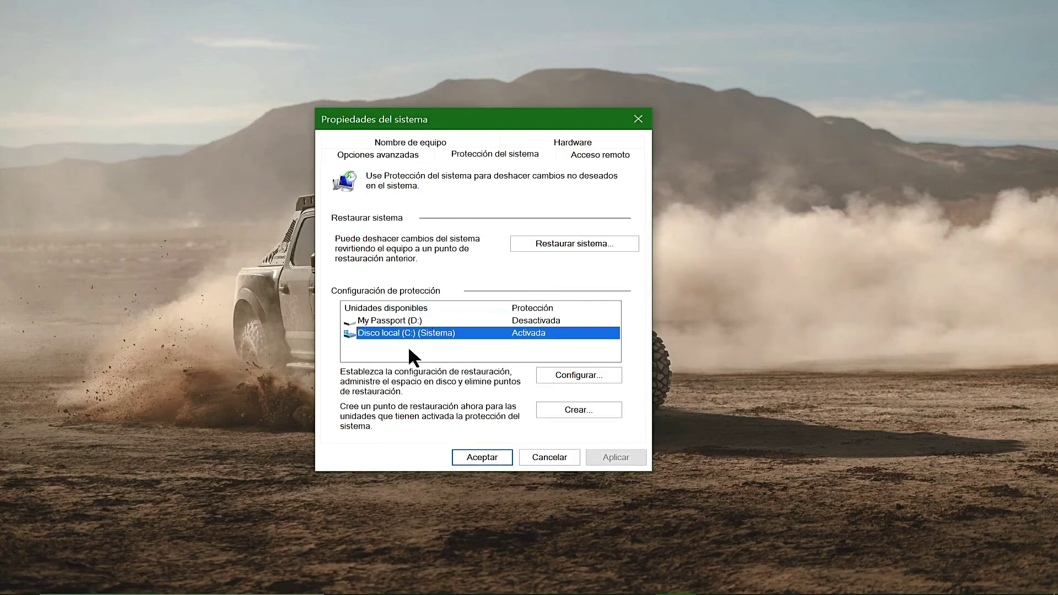
click(580, 409)
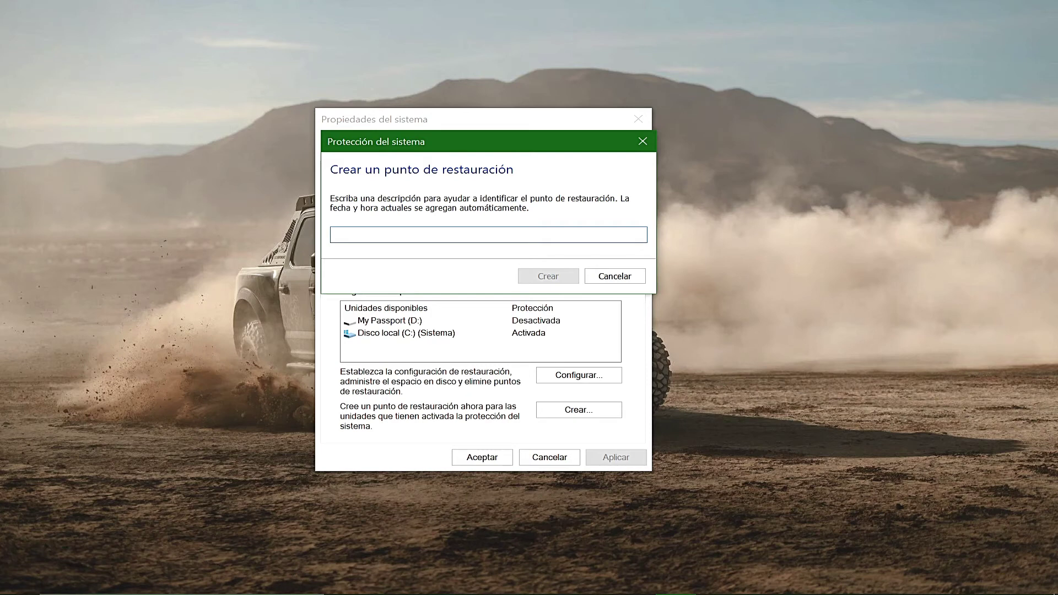
text(Restauracion 5)
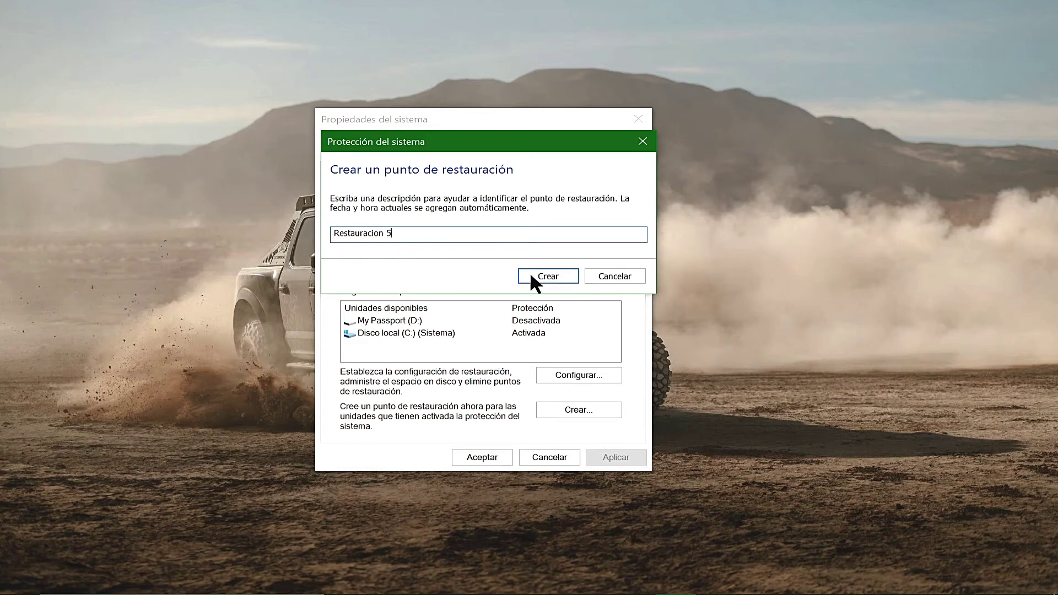
click(549, 275)
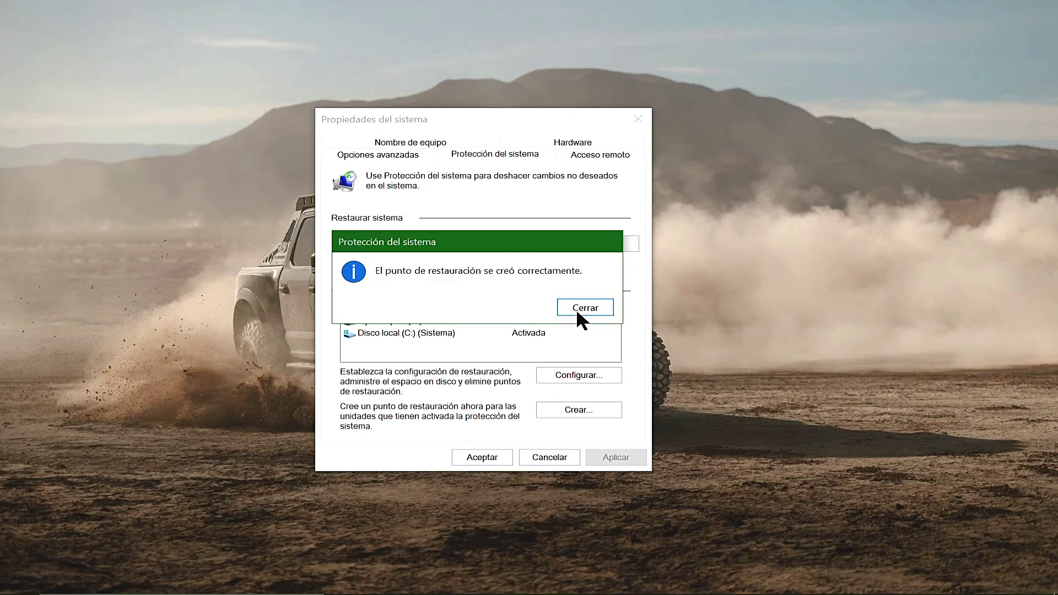
click(578, 308)
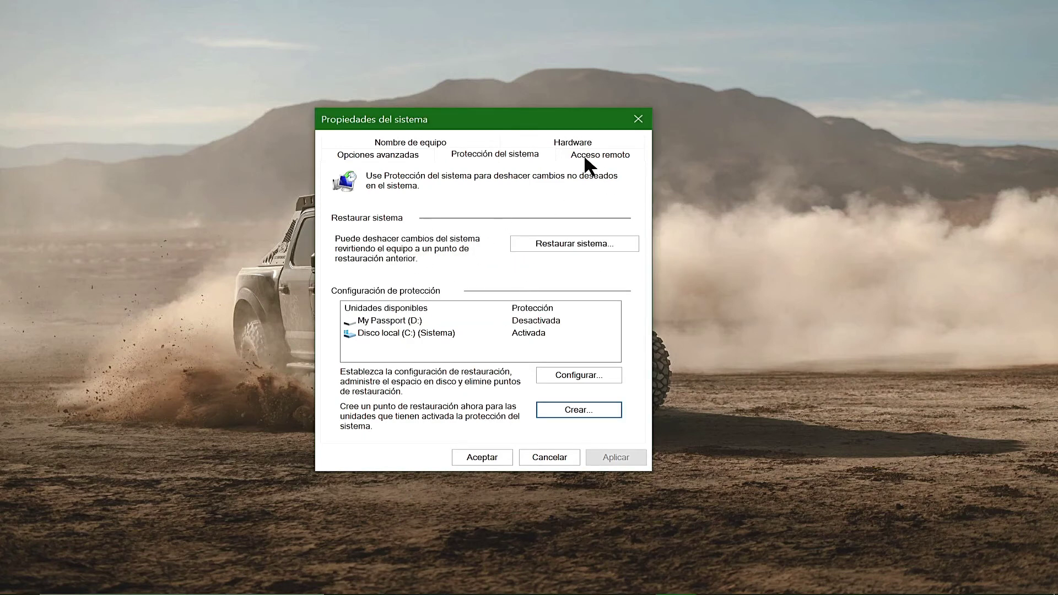
Check the Restauracion 5 point in the System Restore list, then leave without restoring and close the system properties.
click(583, 240)
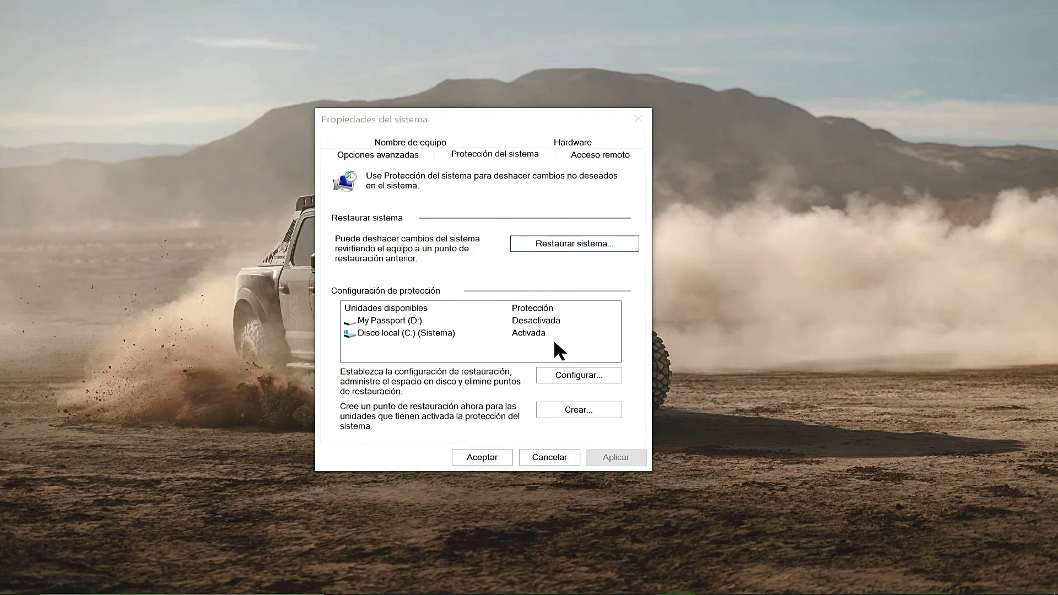
click(658, 447)
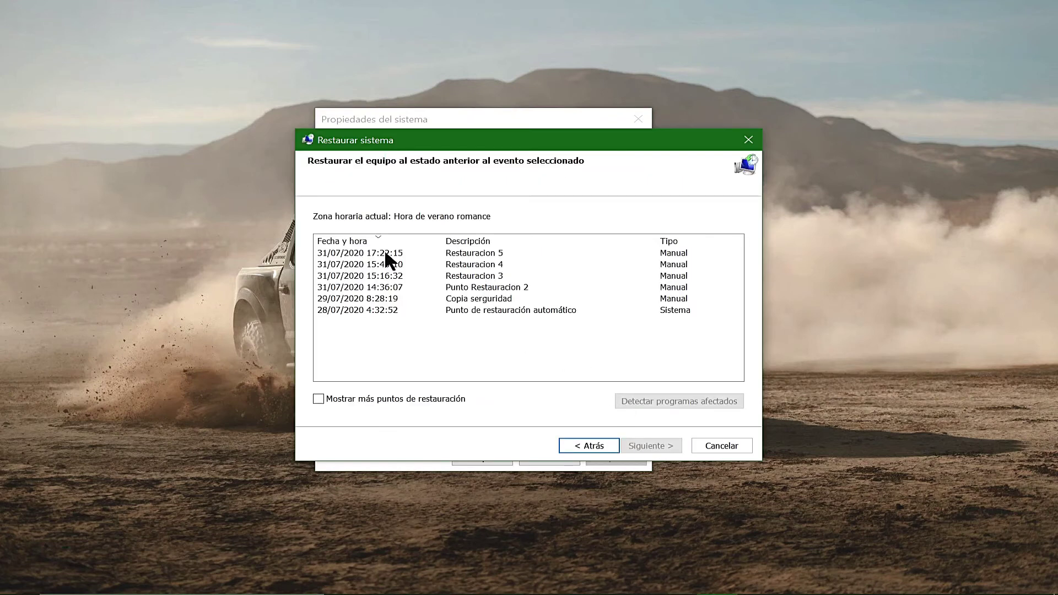
click(479, 252)
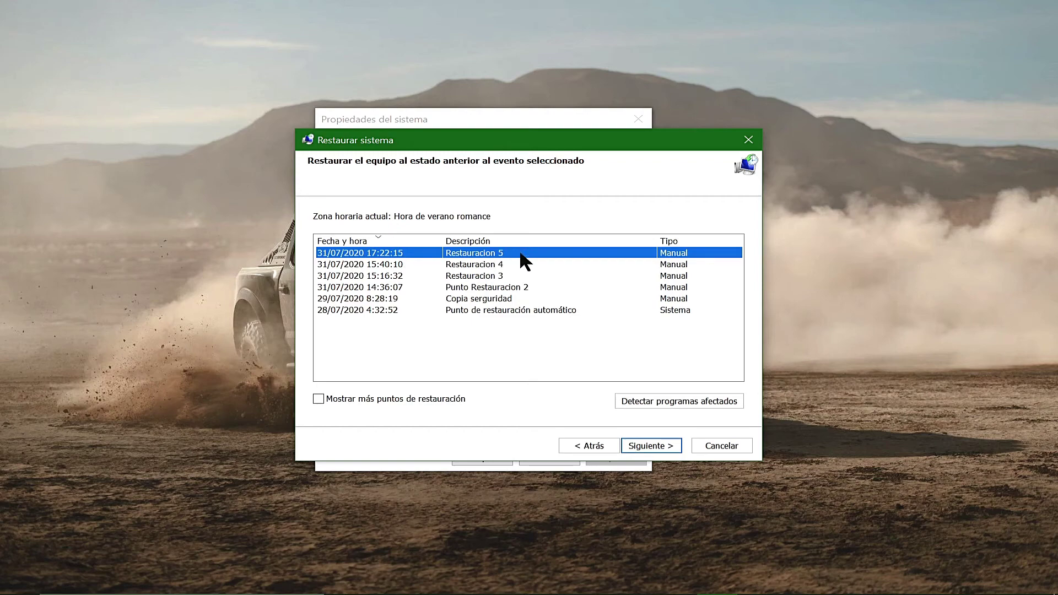
click(711, 448)
click(496, 457)
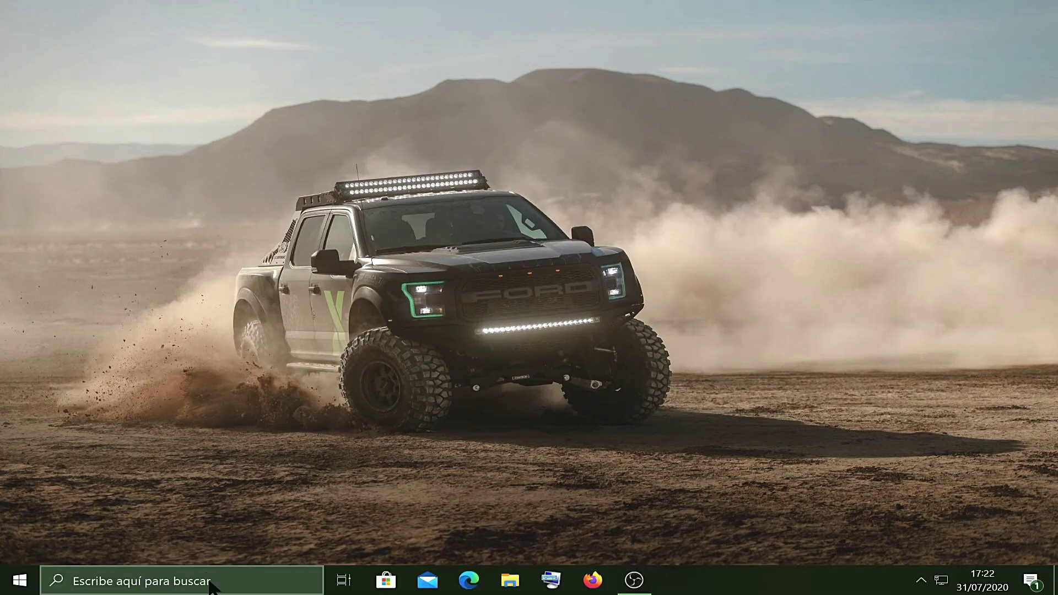
Open the Registry Editor (Editor del Registro) and expand the HKEY_LOCAL_MACHINE key.
click(211, 586)
text(rege)
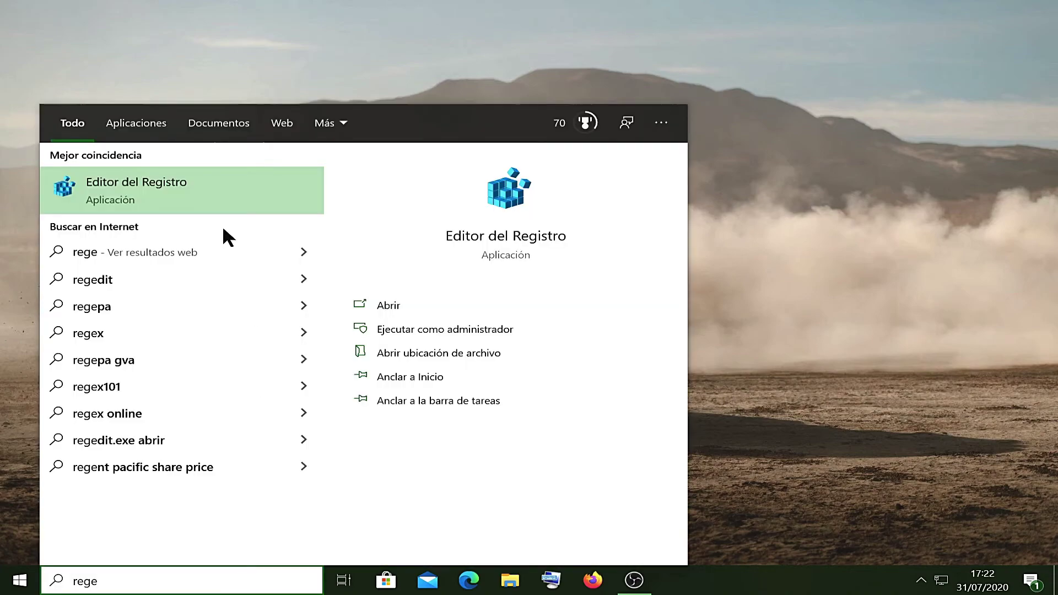
click(160, 185)
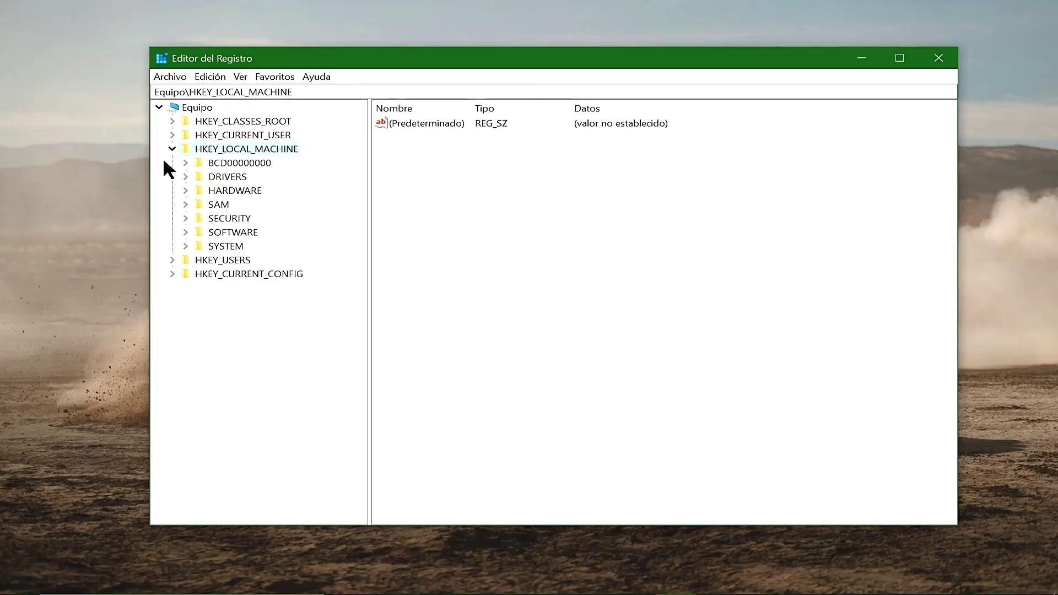
click(172, 149)
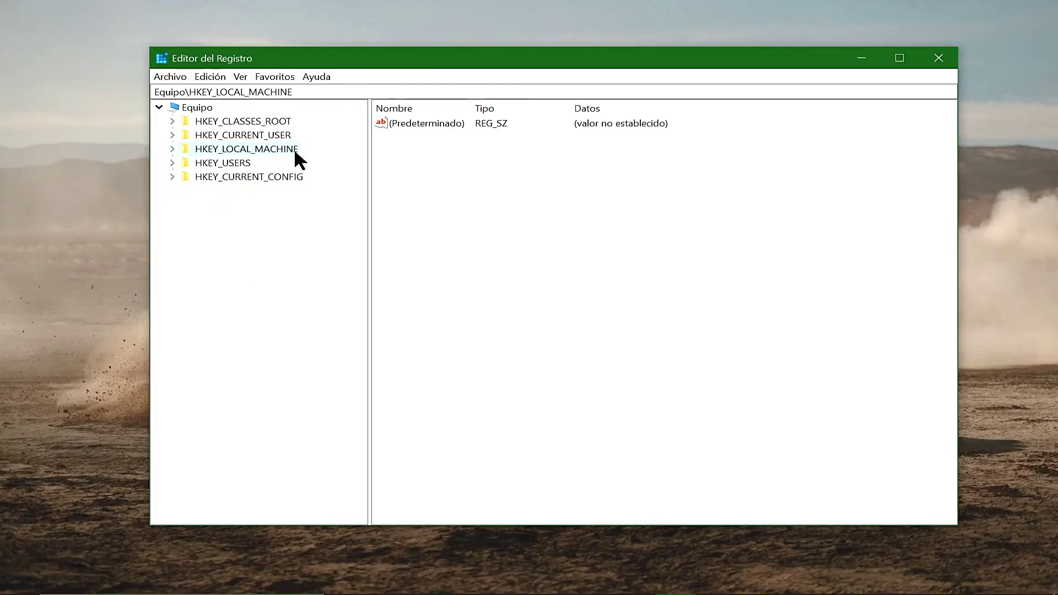
click(174, 146)
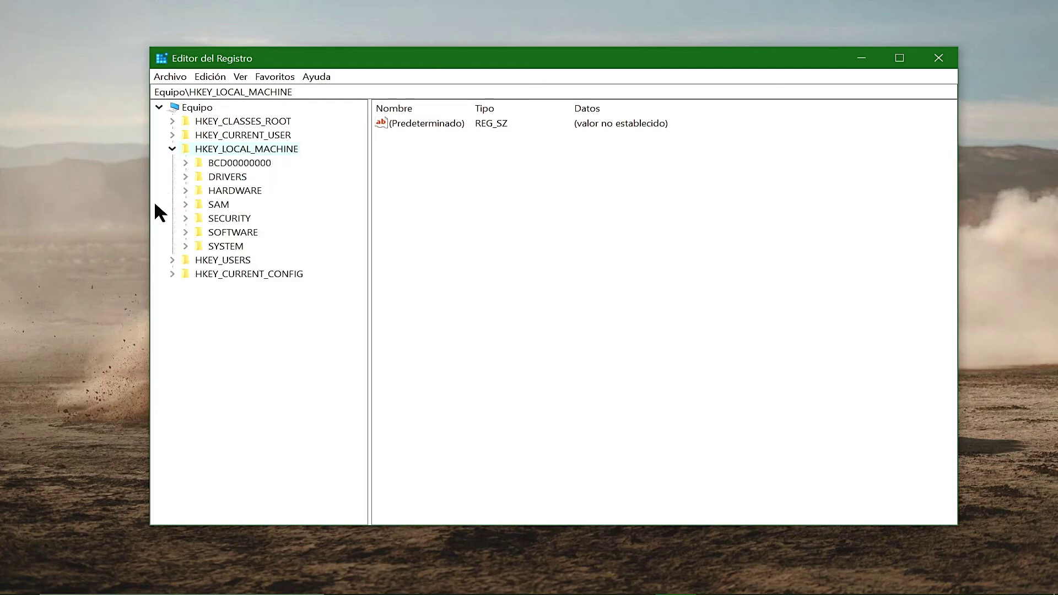
Expand the SOFTWARE key under HKEY_LOCAL_MACHINE, and the Microsoft key inside it.
click(184, 228)
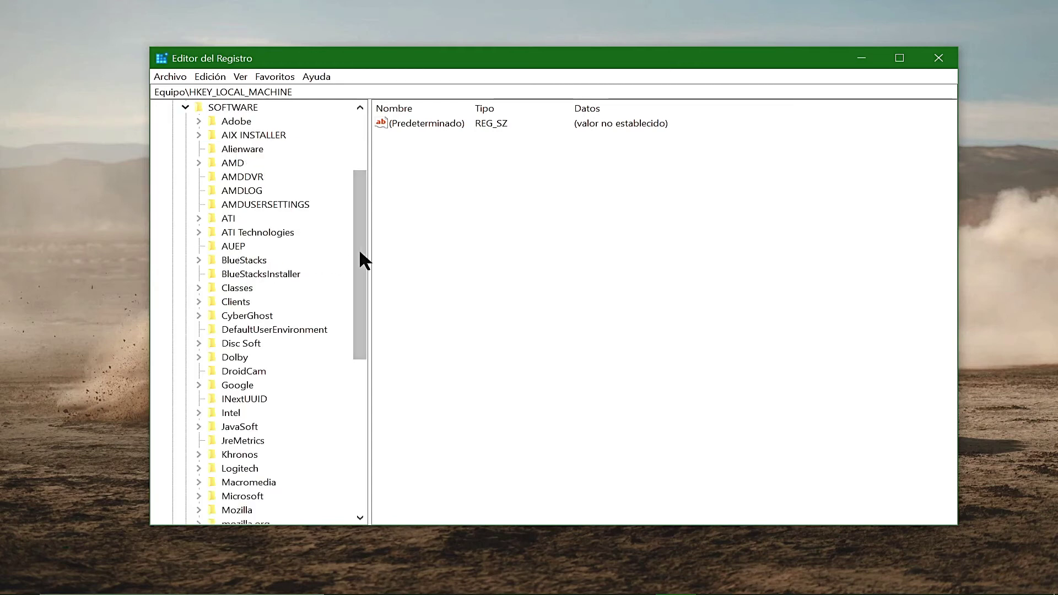
drag(356, 284, 358, 326)
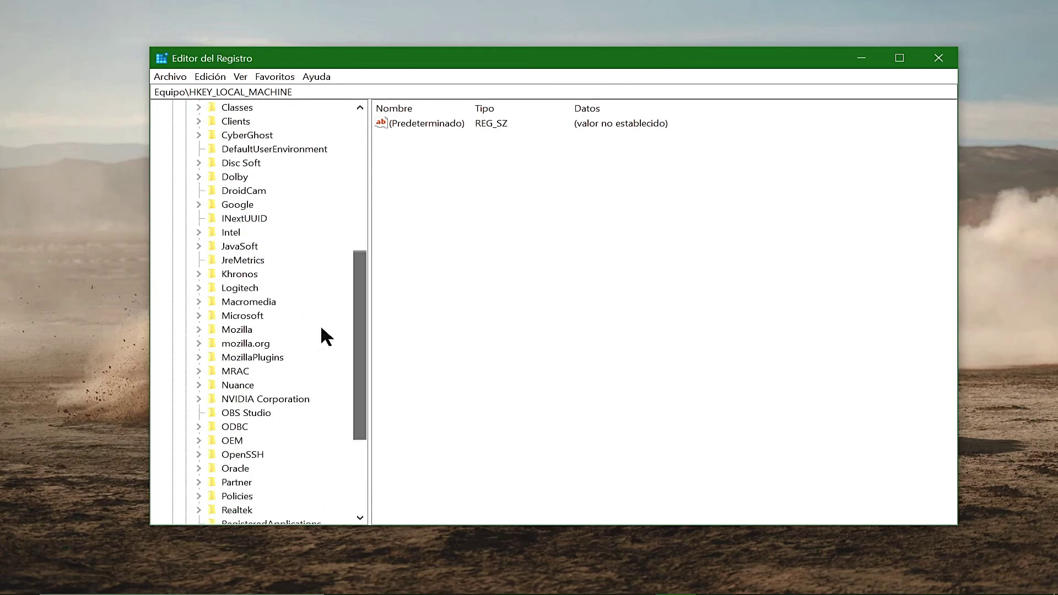
click(199, 316)
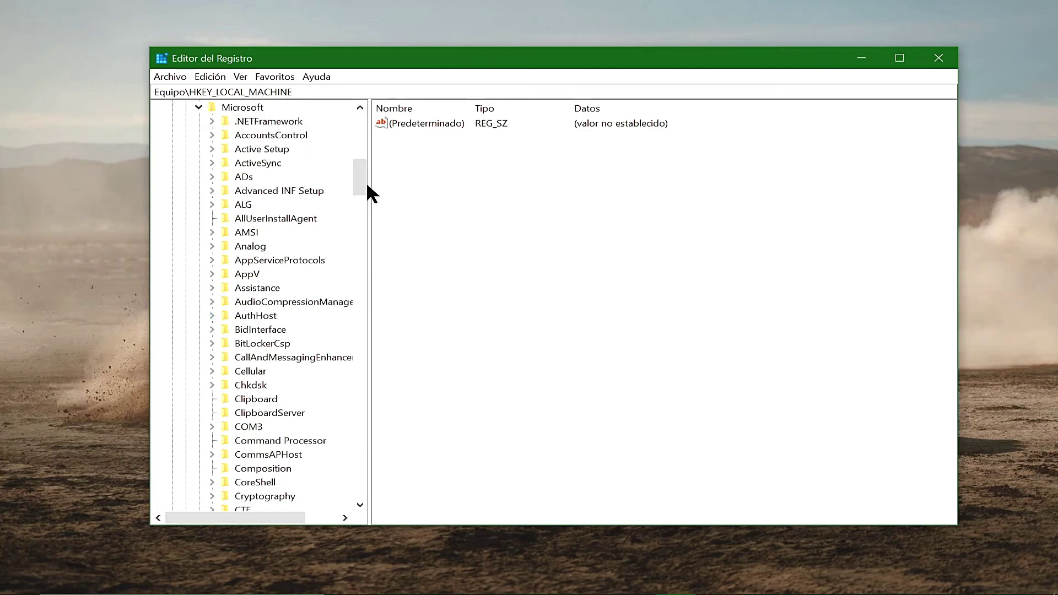
Find the Windows NT key under Microsoft and expand it together with its CurrentVersion subkey.
drag(362, 186, 363, 201)
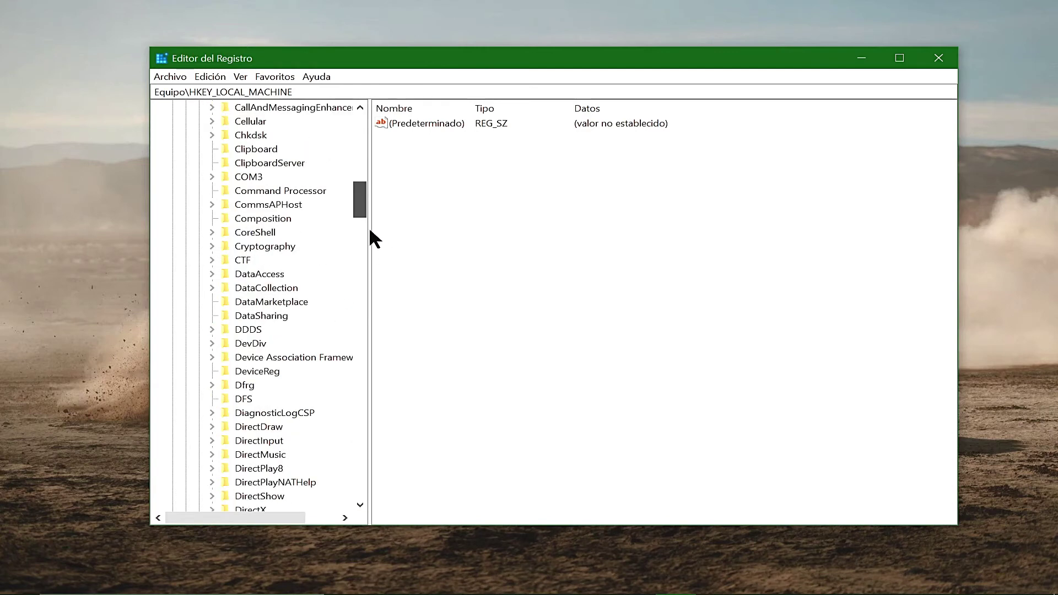
click(365, 332)
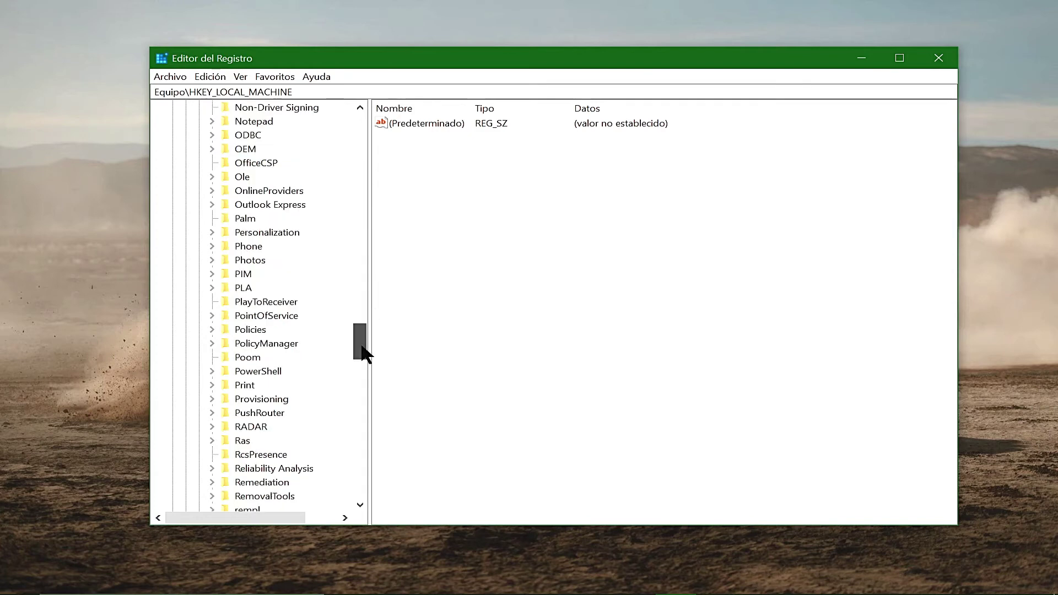
click(361, 363)
drag(369, 332, 362, 307)
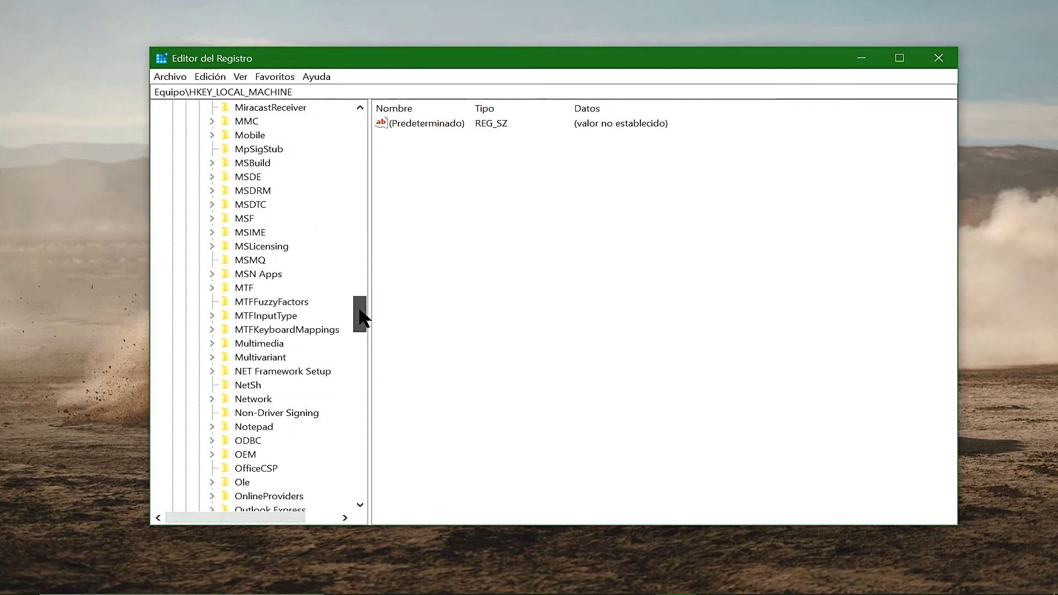
click(356, 430)
drag(362, 429, 359, 420)
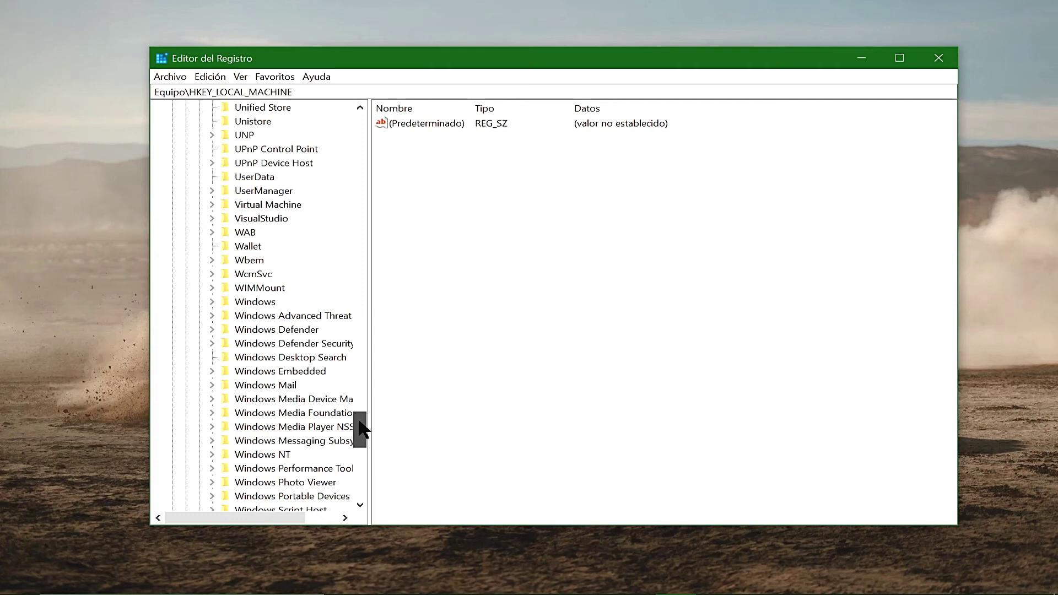
drag(361, 429, 346, 438)
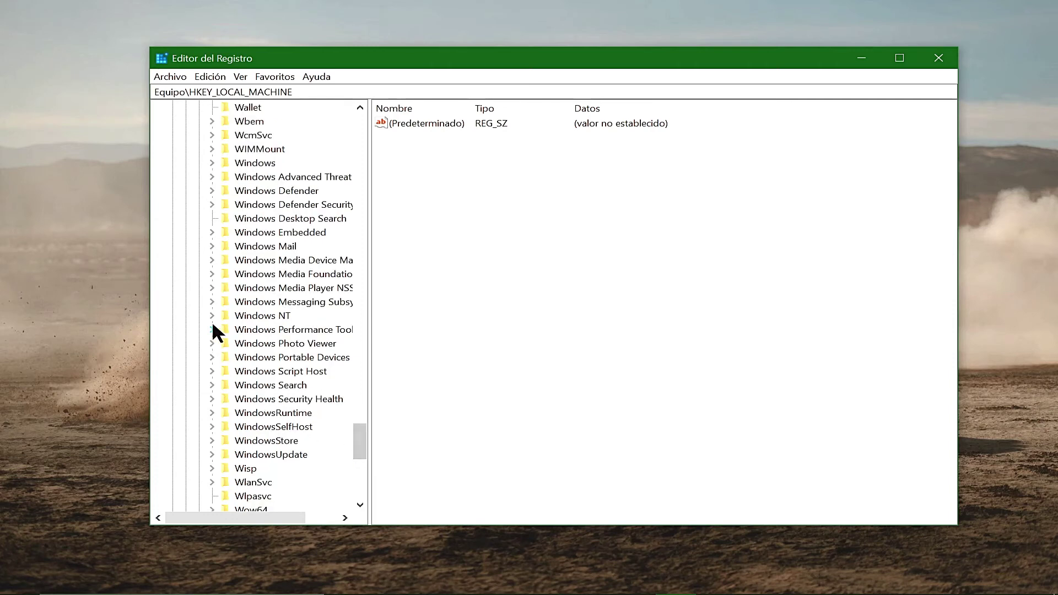
click(212, 316)
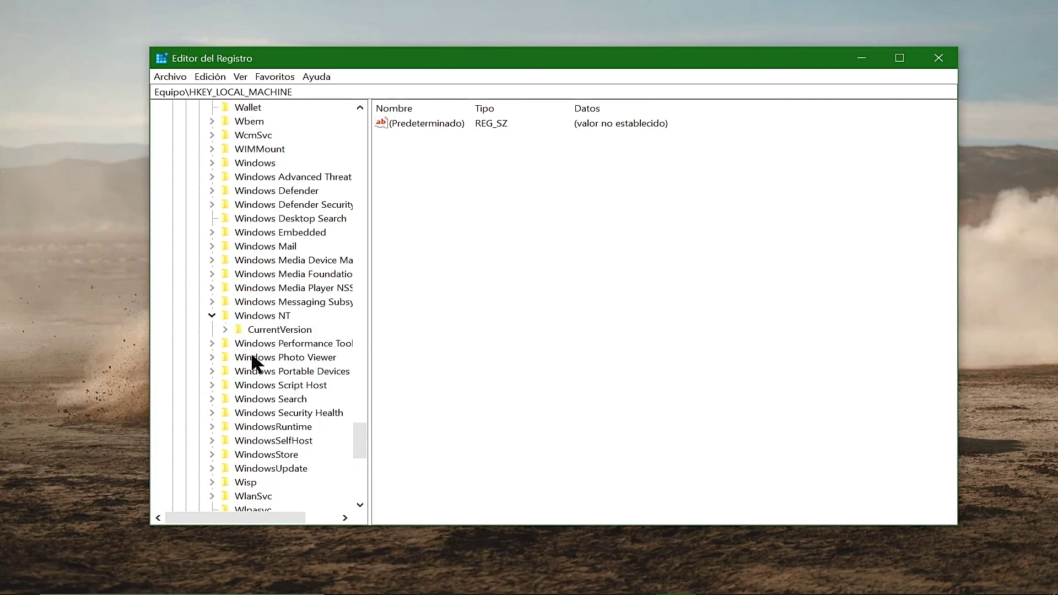
click(226, 330)
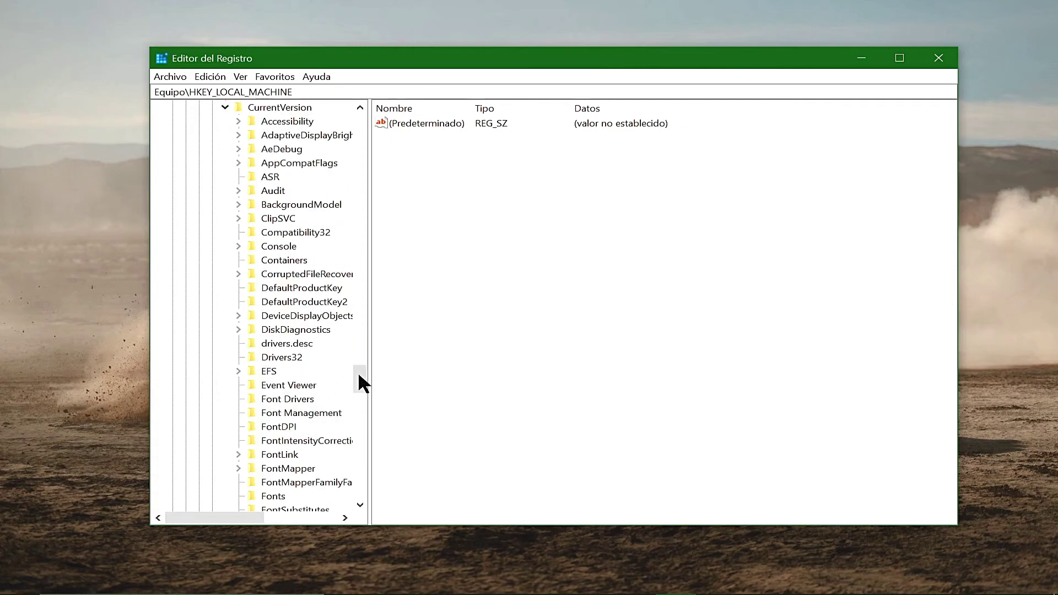
Expand the Multimedia key under CurrentVersion and select its SystemProfile subkey.
scroll(359, 380, up, 2)
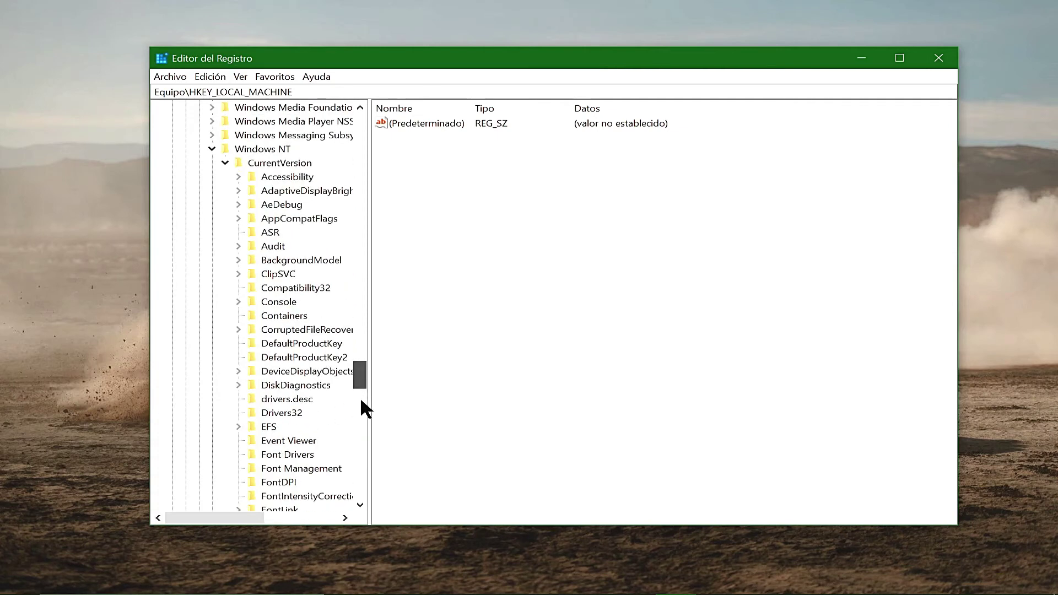
click(361, 403)
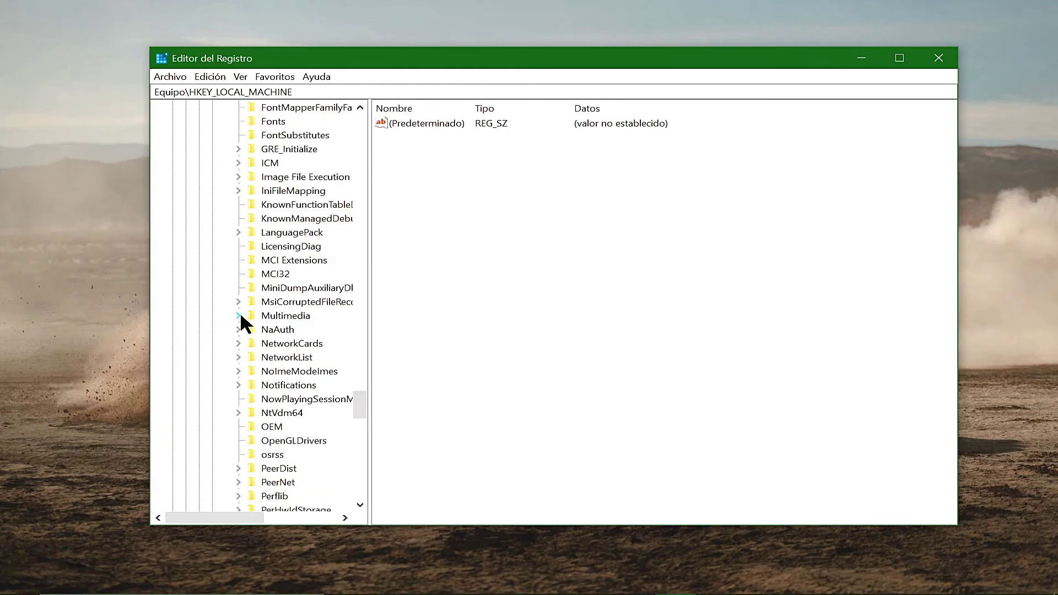
click(239, 316)
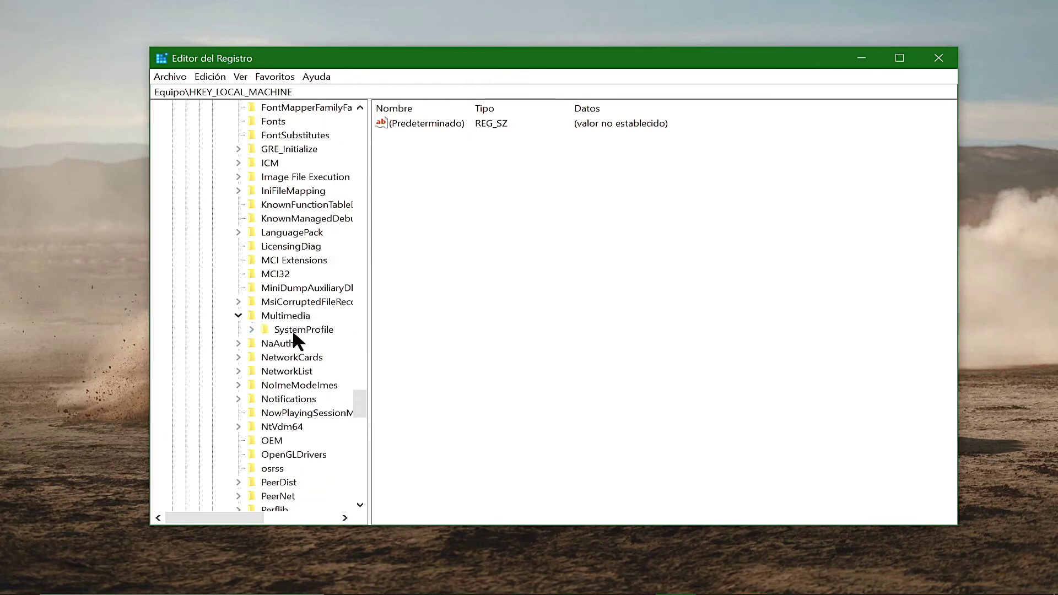
click(286, 327)
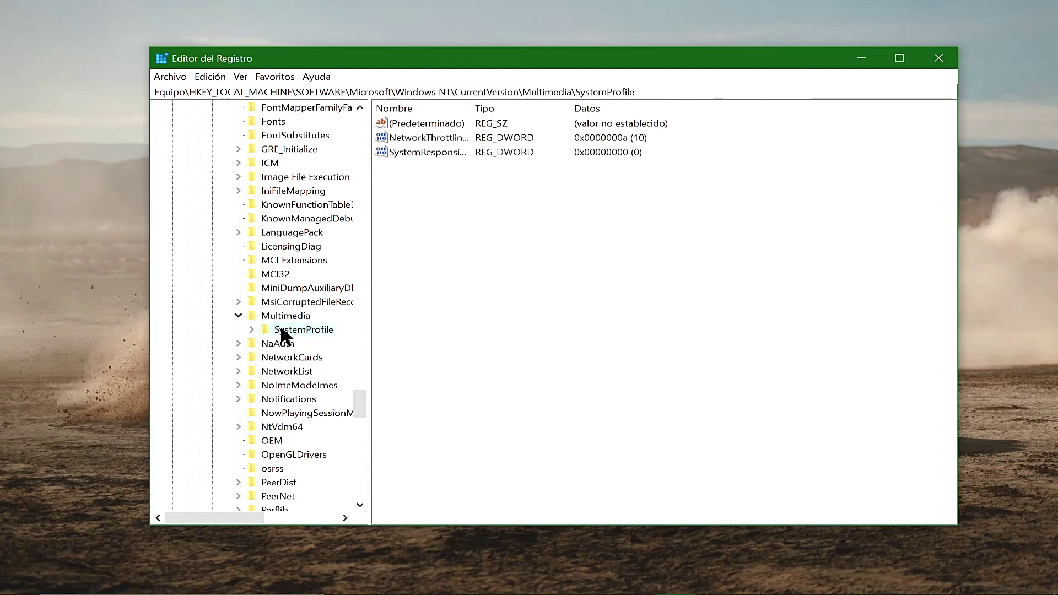
Set the SystemResponsiveness DWORD in SystemProfile to 0 in hexadecimal and accept it.
double_click(421, 147)
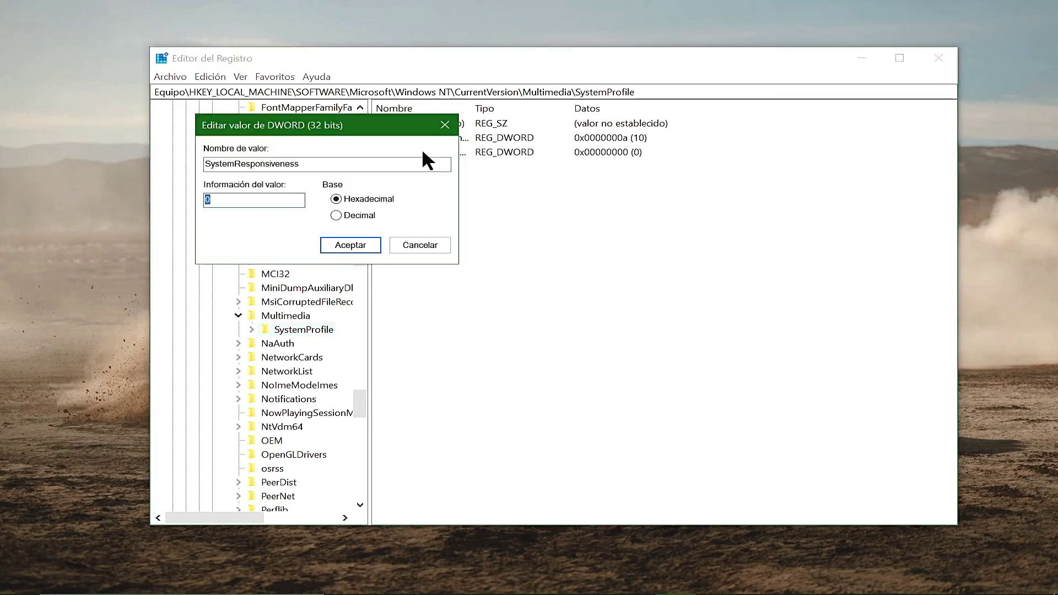
drag(400, 134, 593, 197)
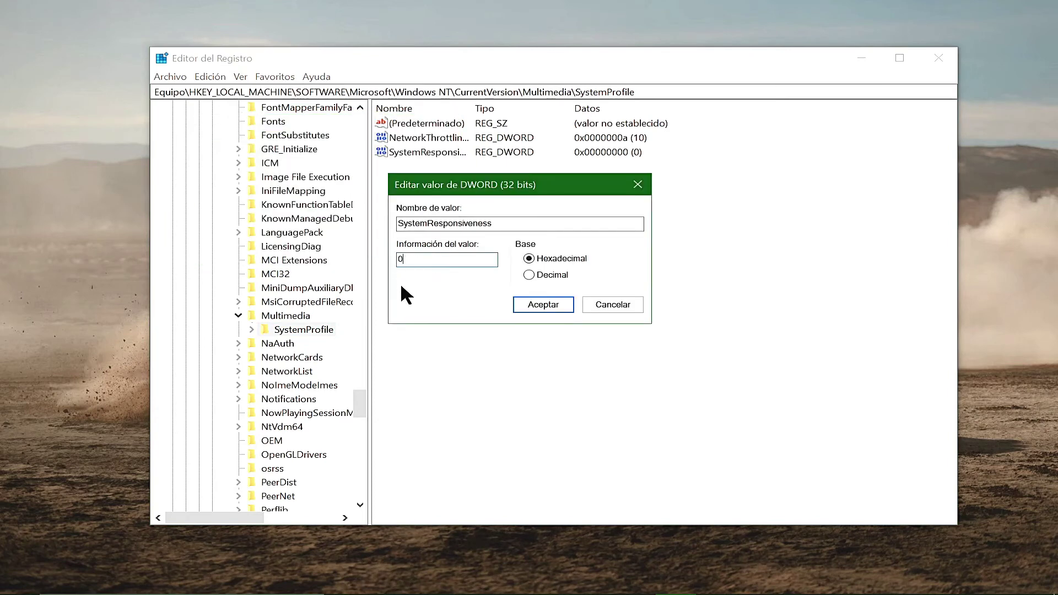
click(547, 305)
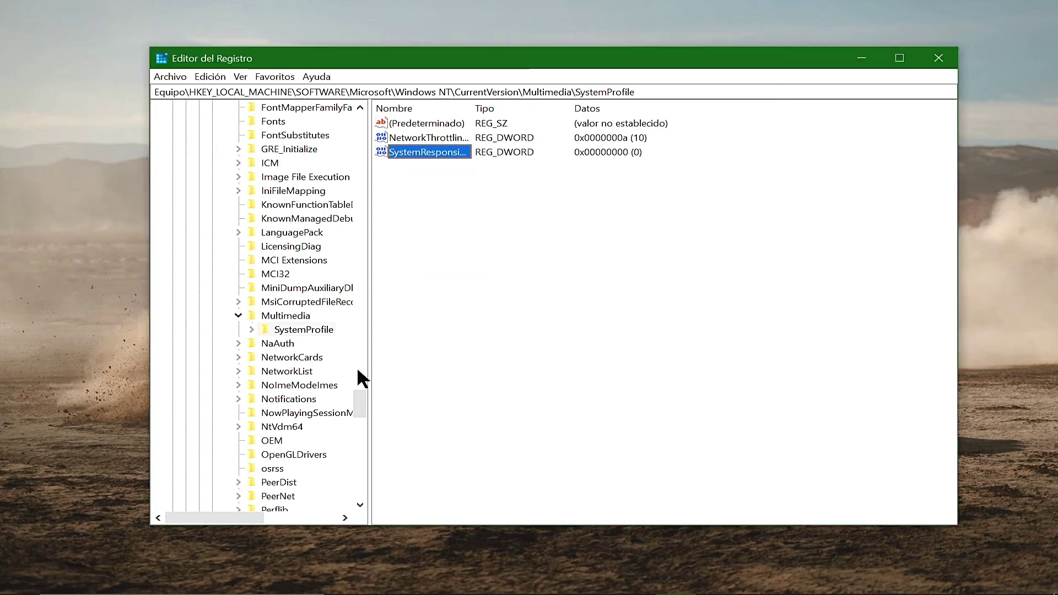
Expand SystemProfile and its Tasks subkey, and select the Games key.
click(252, 330)
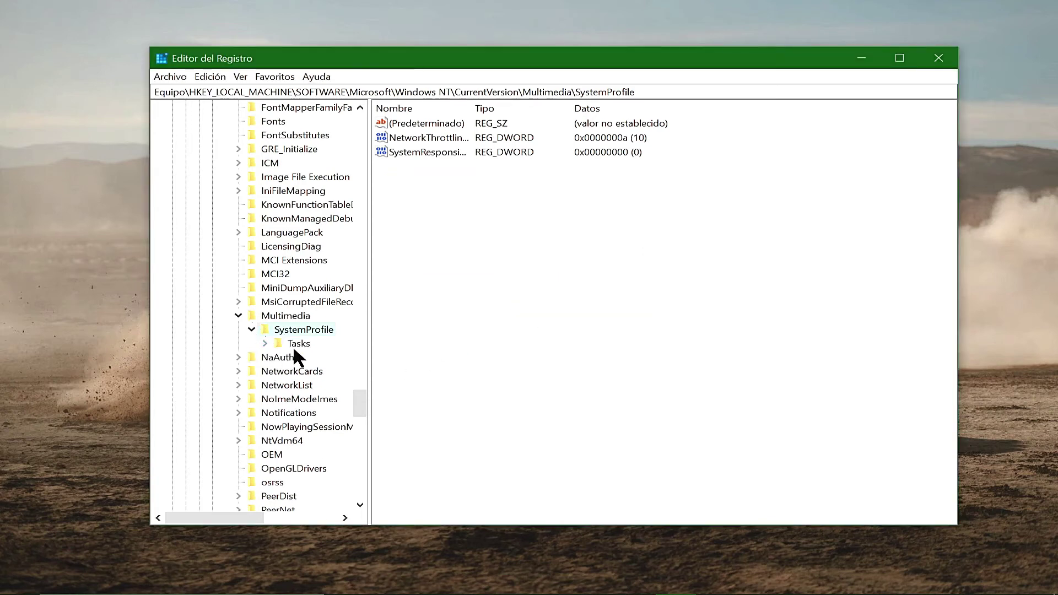
click(264, 344)
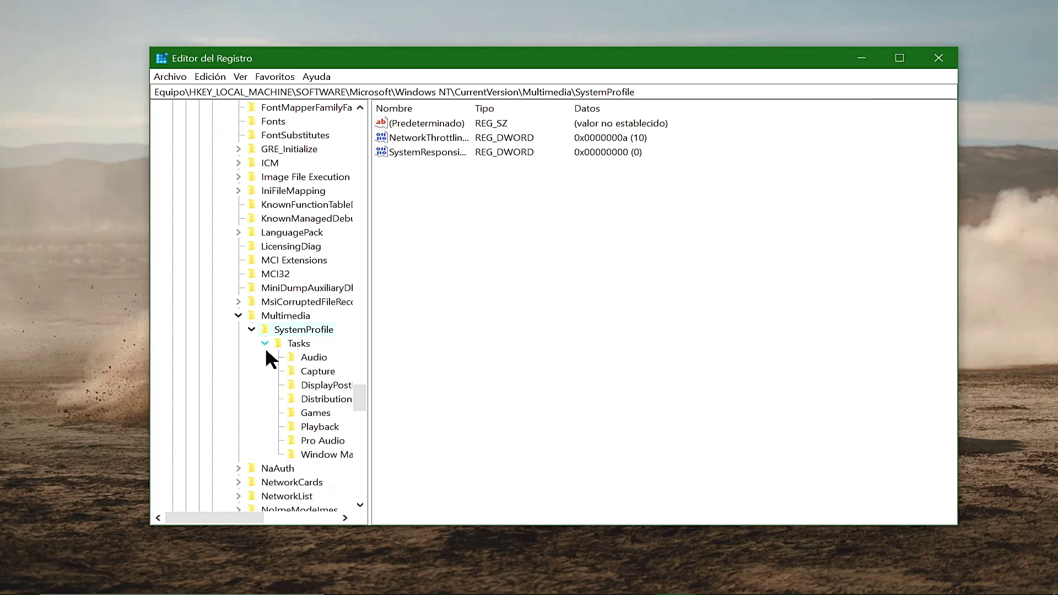
click(314, 413)
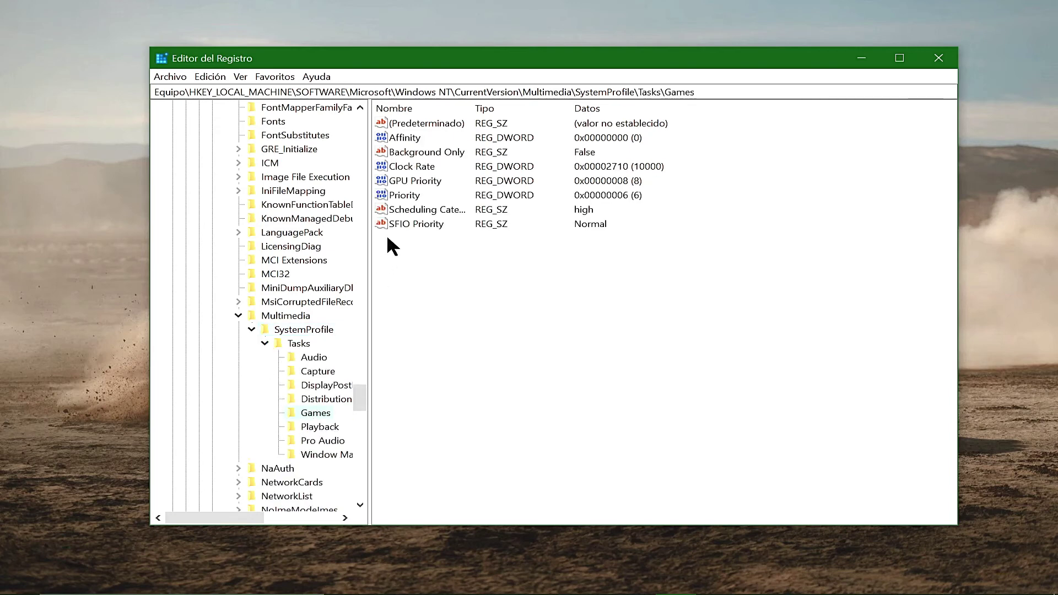
Set the Games key's Priority value to 6 and its GPU Priority value to 8, both in hexadecimal.
double_click(410, 196)
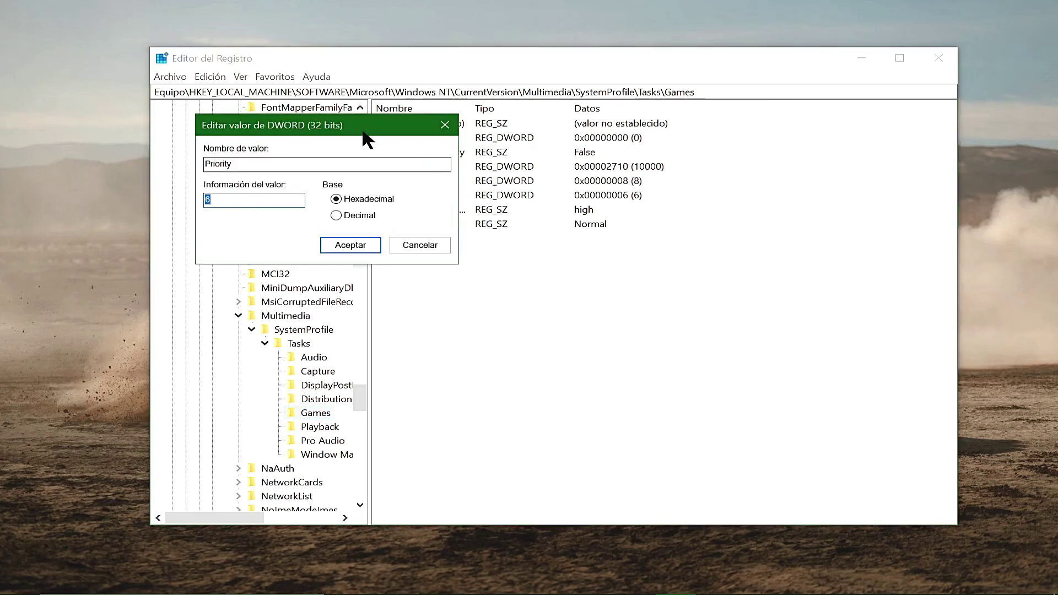
click(433, 274)
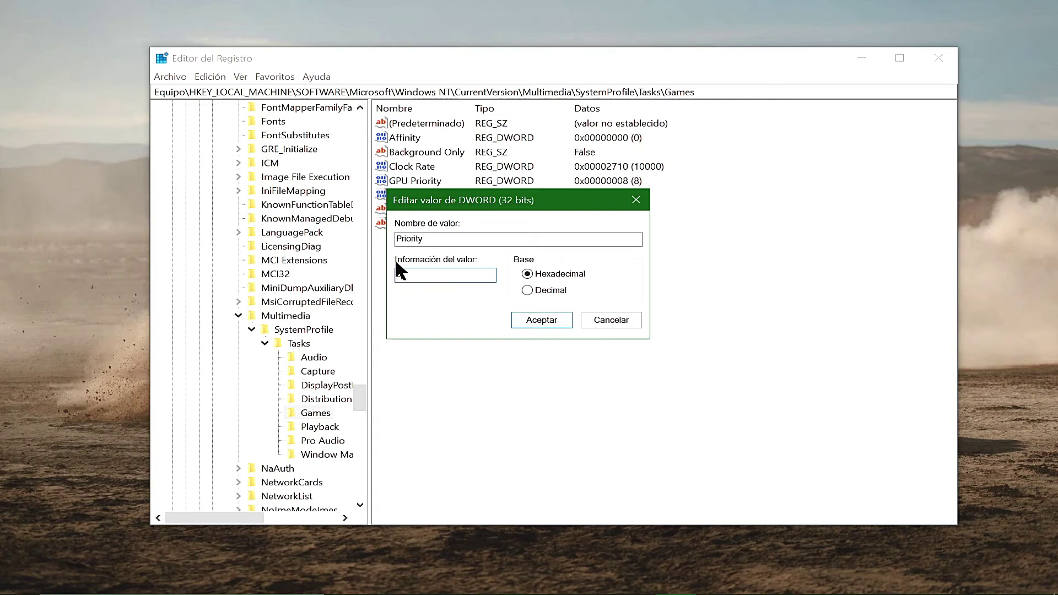
key(Return)
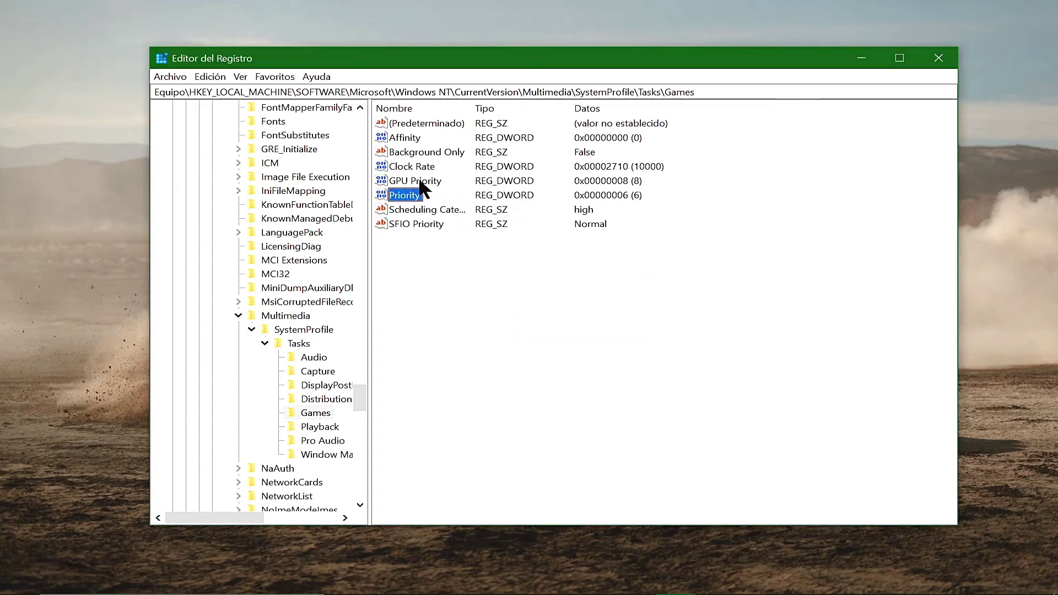
double_click(420, 182)
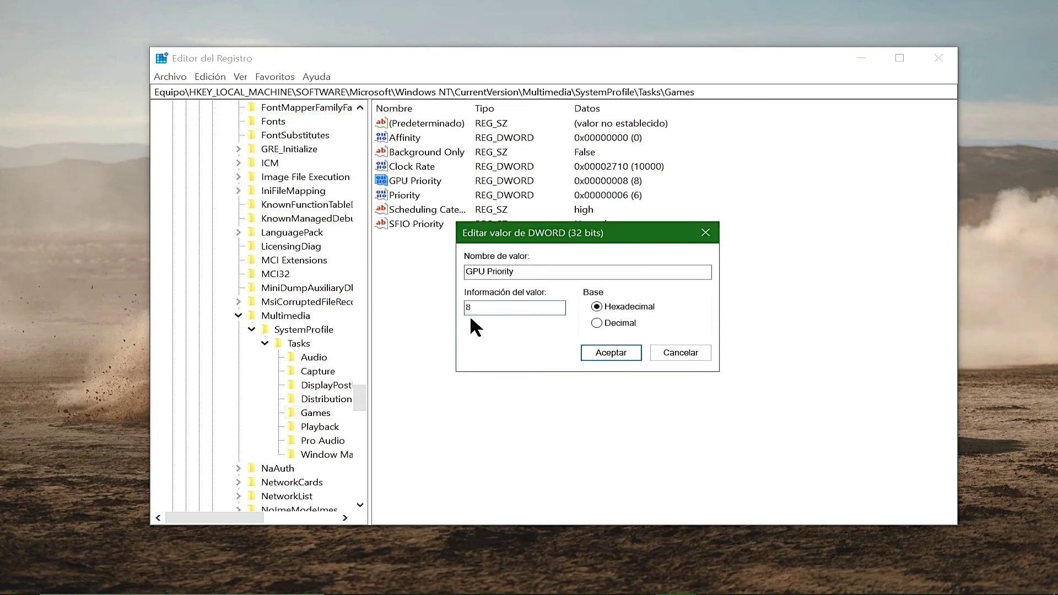
click(610, 351)
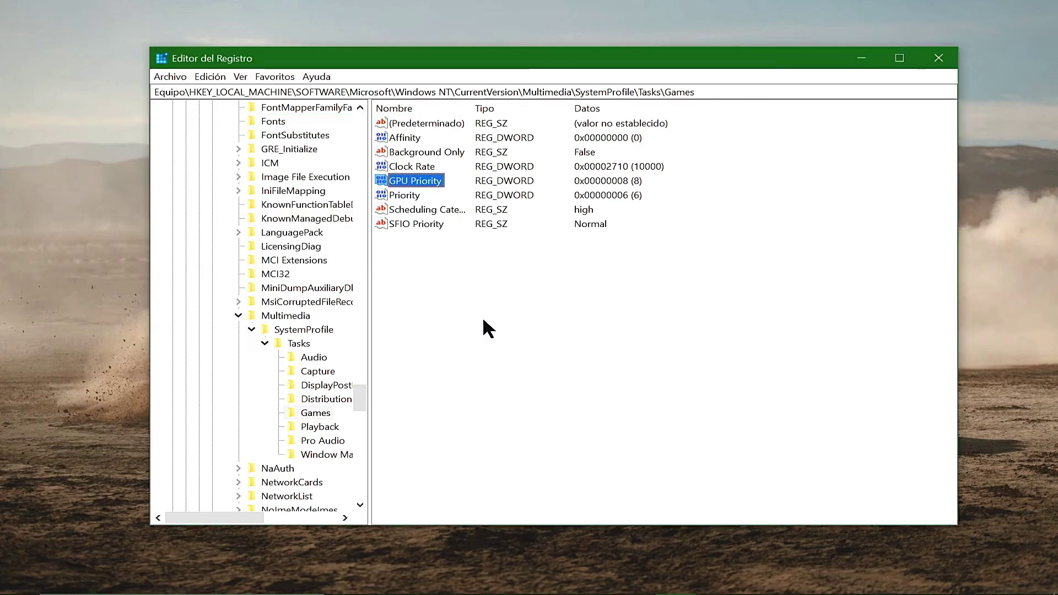
Set the Games key's Scheduling Category string to high, accept it, and close the Registry Editor.
double_click(411, 210)
drag(402, 123, 575, 178)
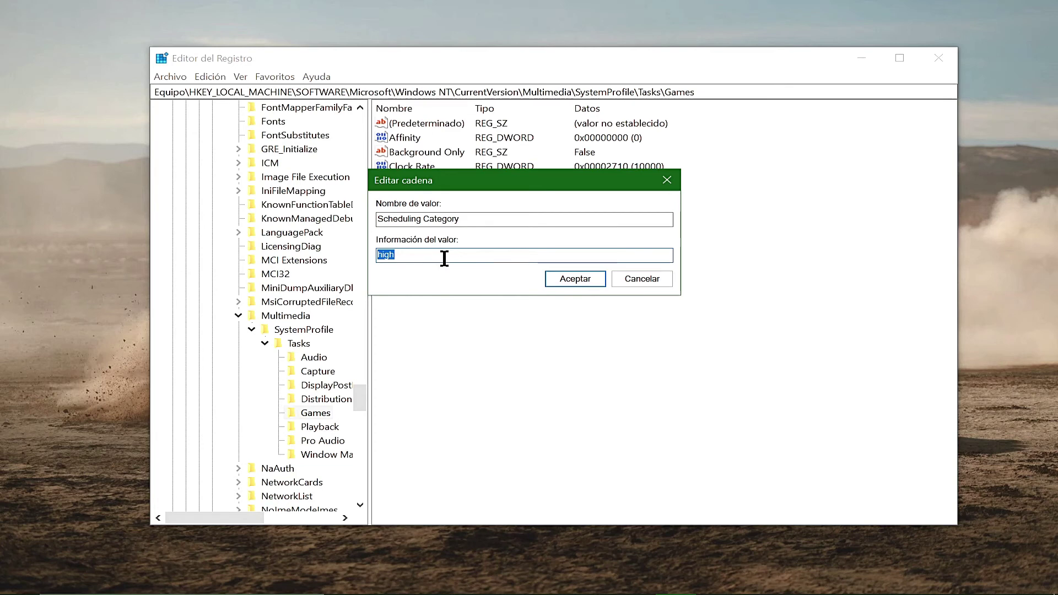
click(444, 258)
click(572, 277)
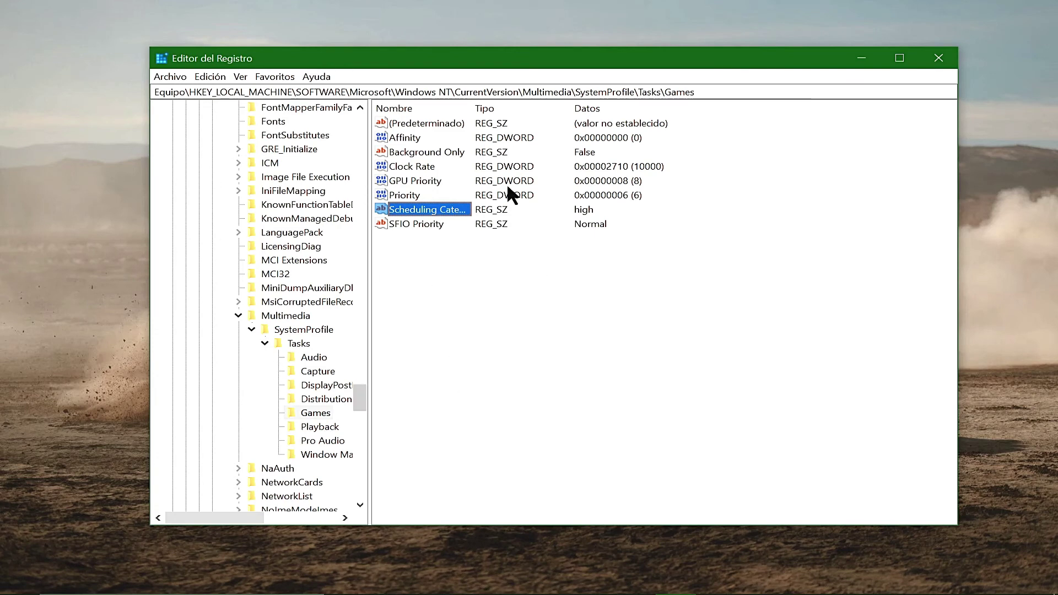
click(939, 58)
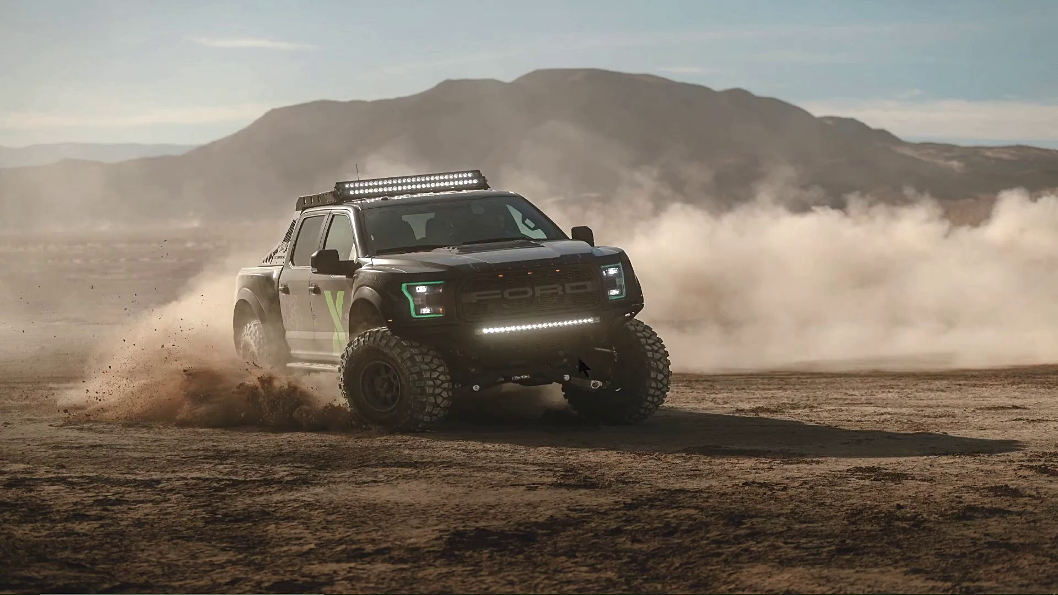